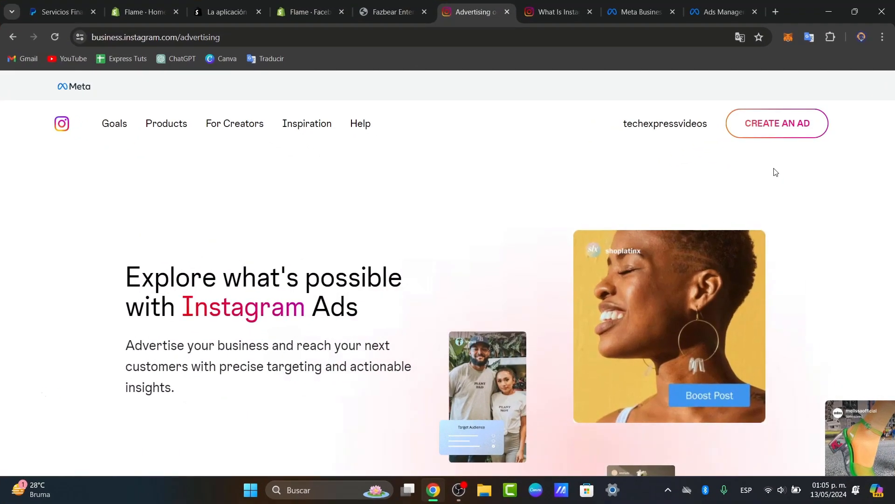
# Open Instagram in a new browser tab and go to the account settings, dismissing the Accounts Center notice.
pyautogui.click(772, 15)
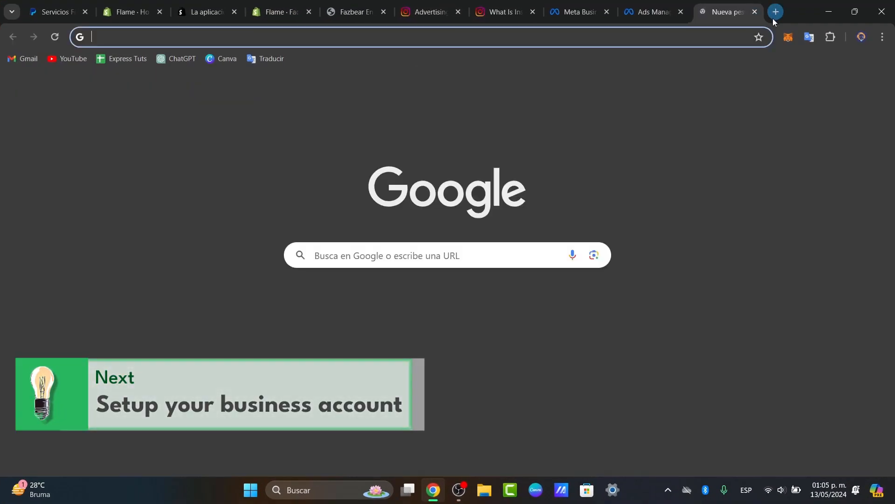
pyautogui.write('instagram shop')
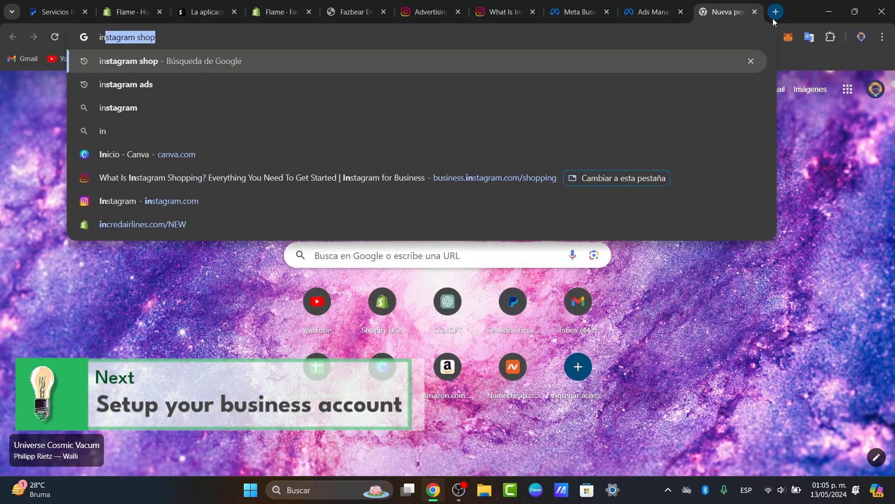
pyautogui.click(300, 199)
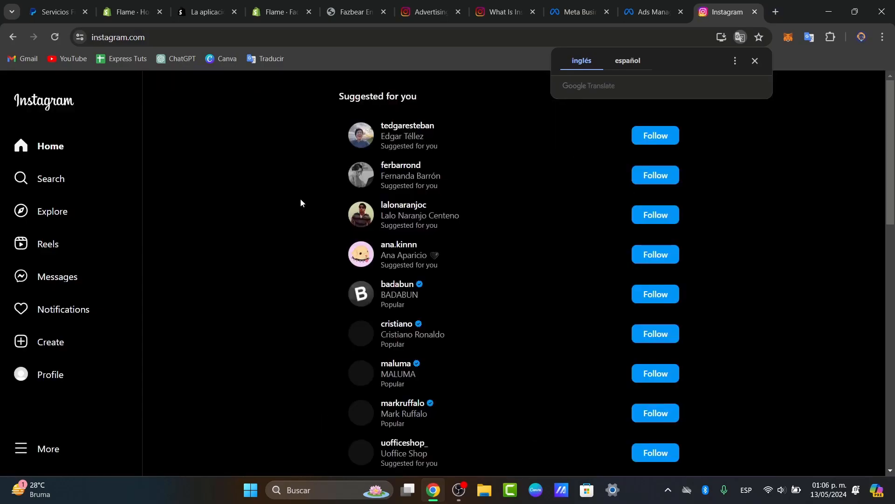
pyautogui.click(36, 452)
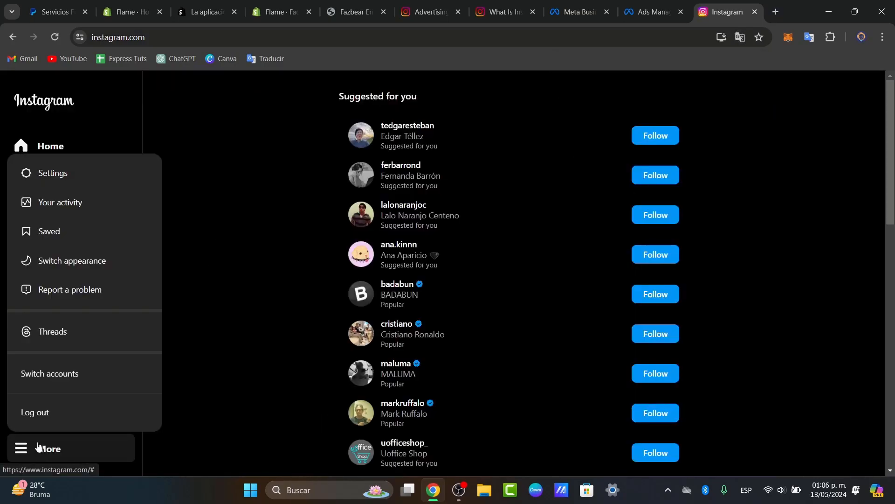
pyautogui.click(70, 176)
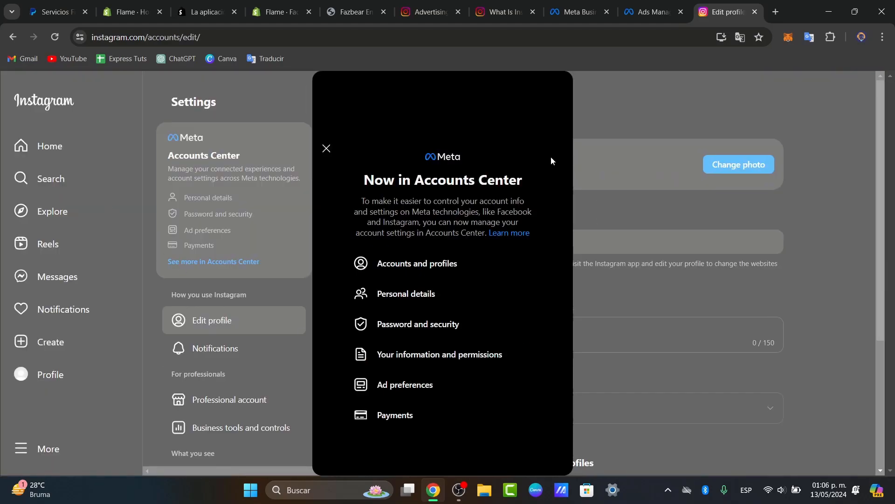
pyautogui.click(326, 148)
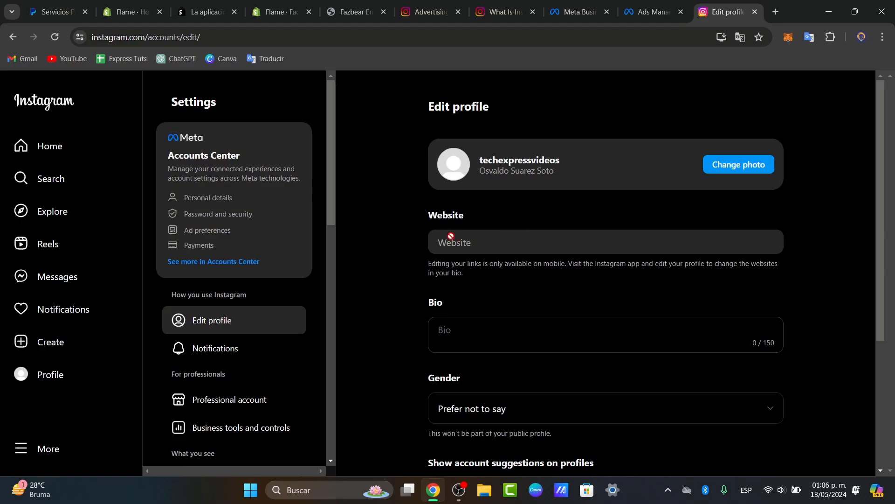
# Look through the Instagram settings categories and open the Account Status page.
pyautogui.scroll(-7, 233, 366)
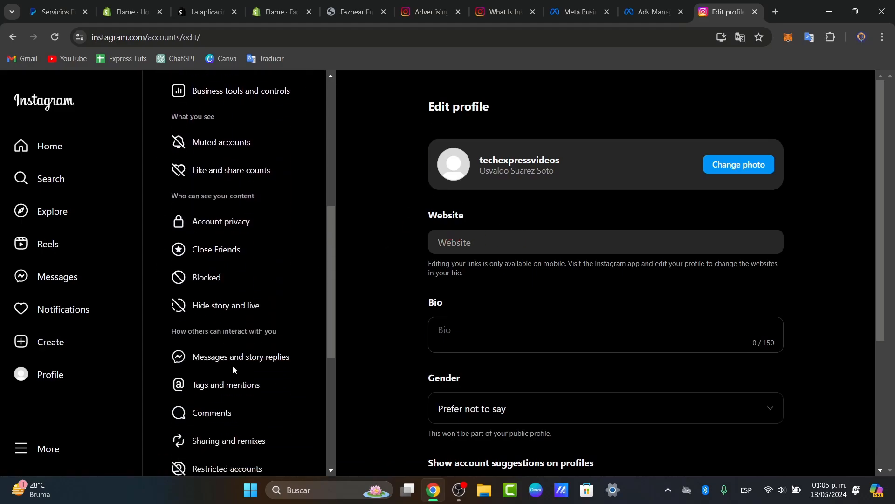
pyautogui.scroll(-6, 233, 369)
pyautogui.click(236, 448)
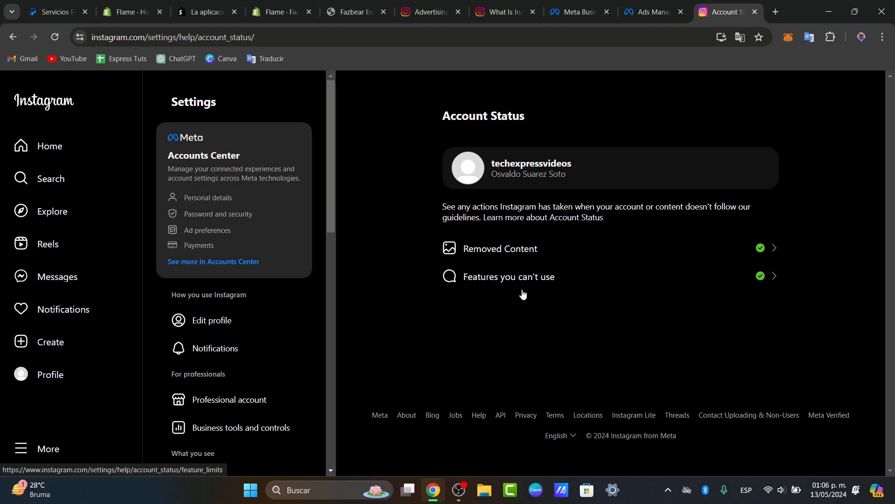
# Review the professional account details and the account type options in Business tools and controls.
pyautogui.scroll(-1, 243, 350)
pyautogui.click(247, 355)
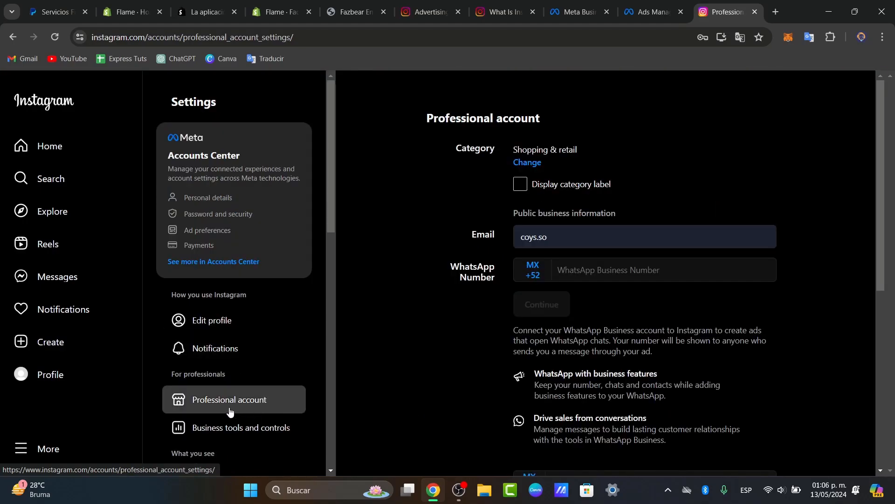
pyautogui.scroll(-7, 235, 411)
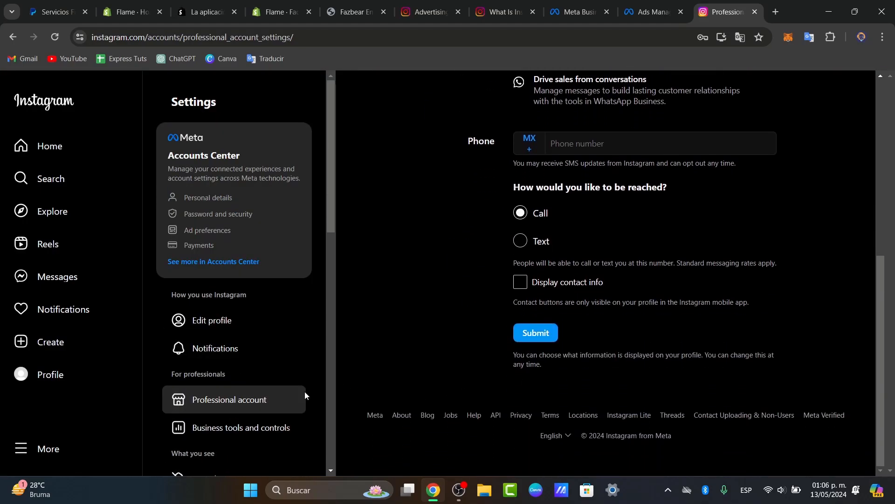
pyautogui.click(247, 421)
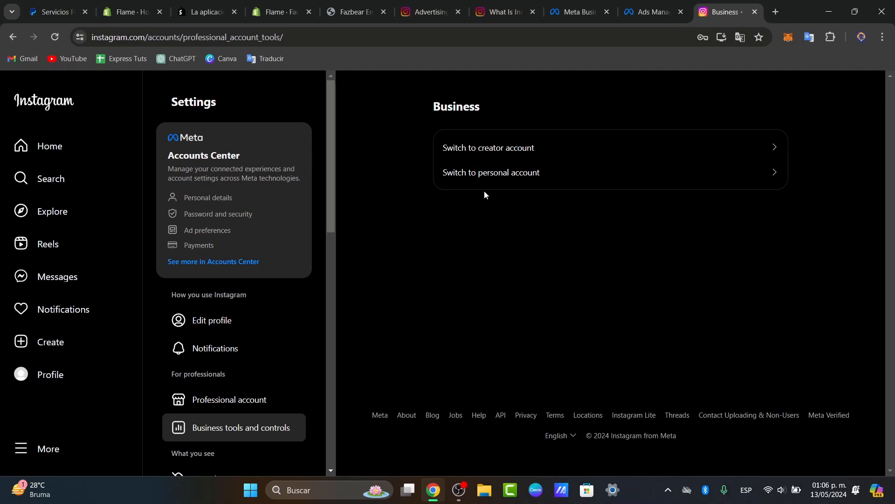
pyautogui.moveTo(430, 106); pyautogui.dragTo(508, 107)
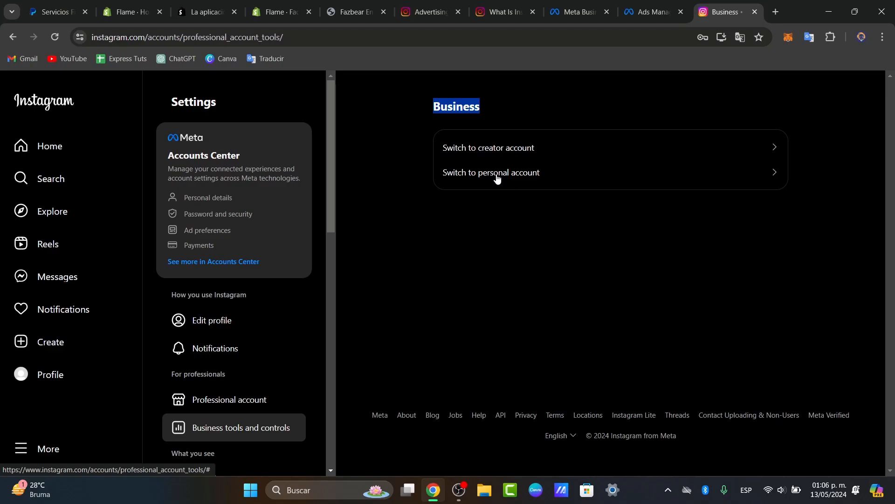
# Go to Meta Business Suite at business.facebook.com.
pyautogui.click(531, 38)
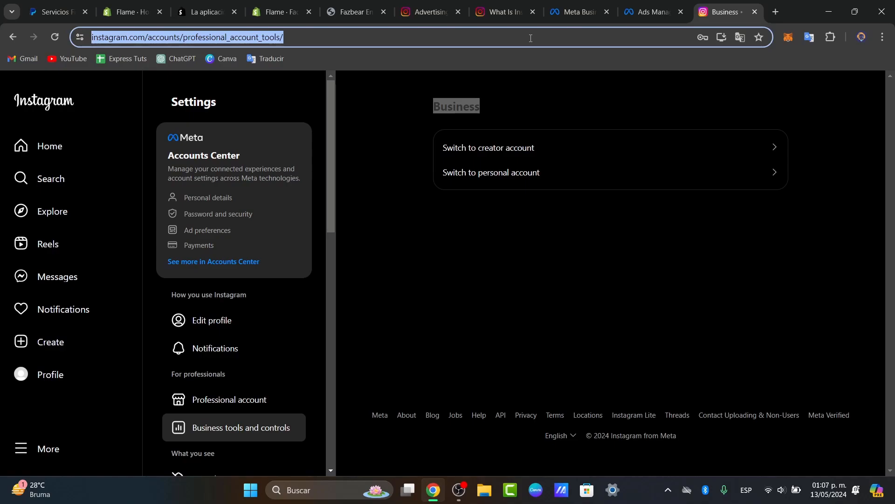
pyautogui.write('f')
pyautogui.press('BackSpace')
pyautogui.press('BackSpace')
pyautogui.write('busin')
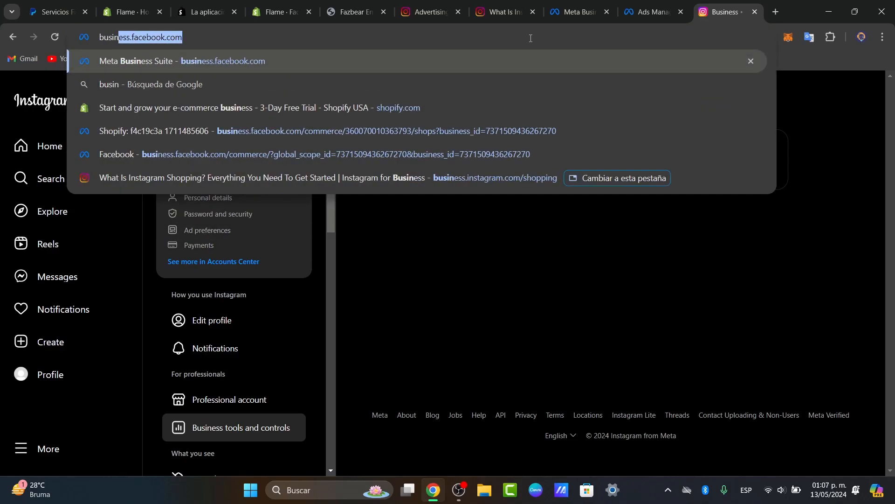
pyautogui.press('Return')
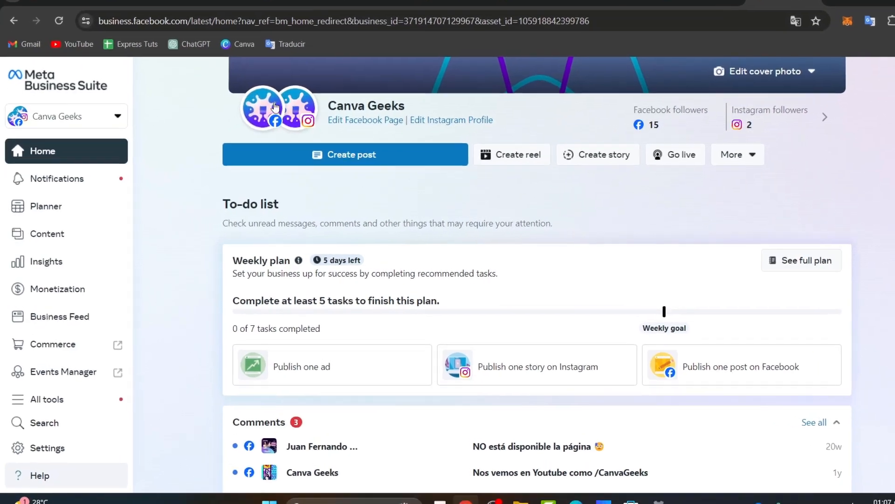
# Examine the form for creating a new business portfolio, and close it without creating one.
pyautogui.click(94, 122)
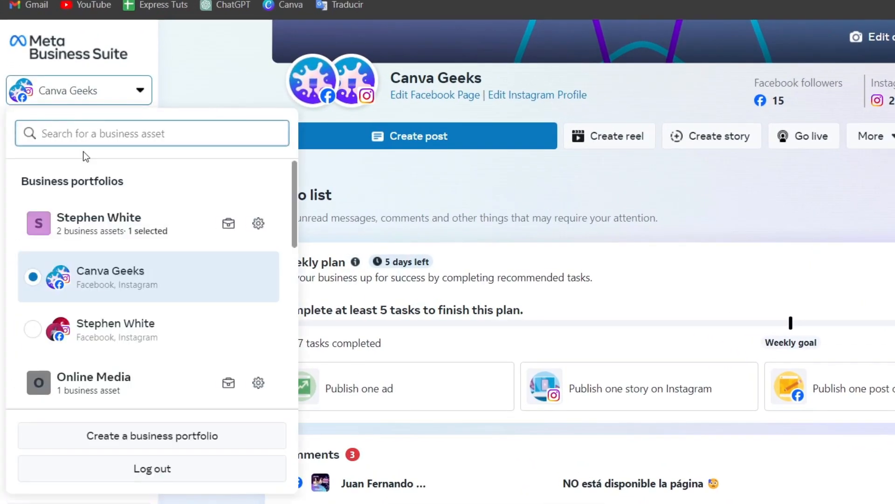
pyautogui.moveTo(64, 179); pyautogui.dragTo(135, 193)
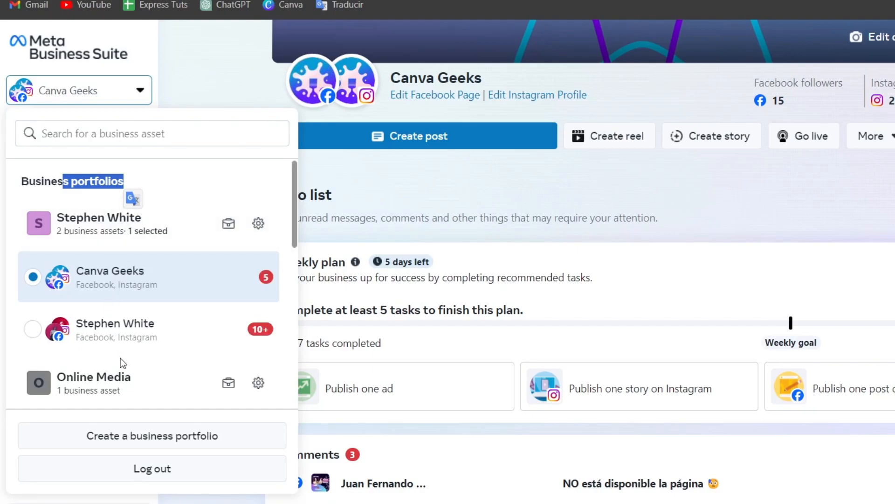
pyautogui.click(141, 443)
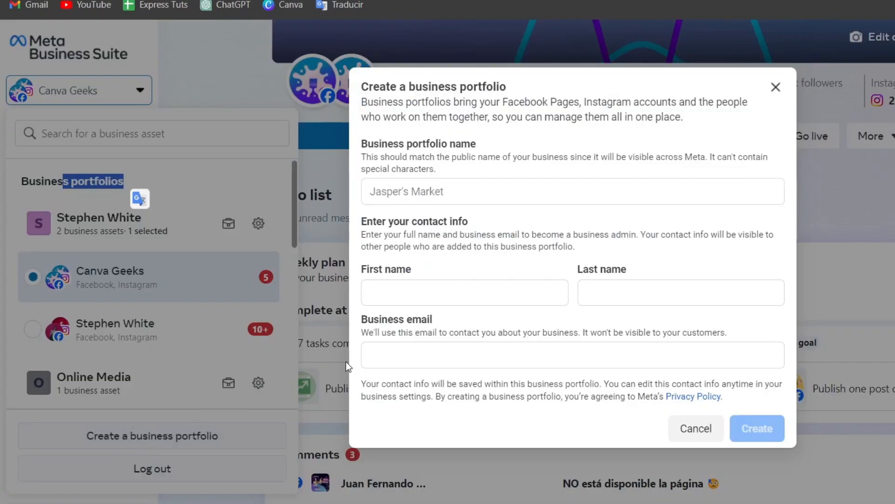
pyautogui.click(451, 204)
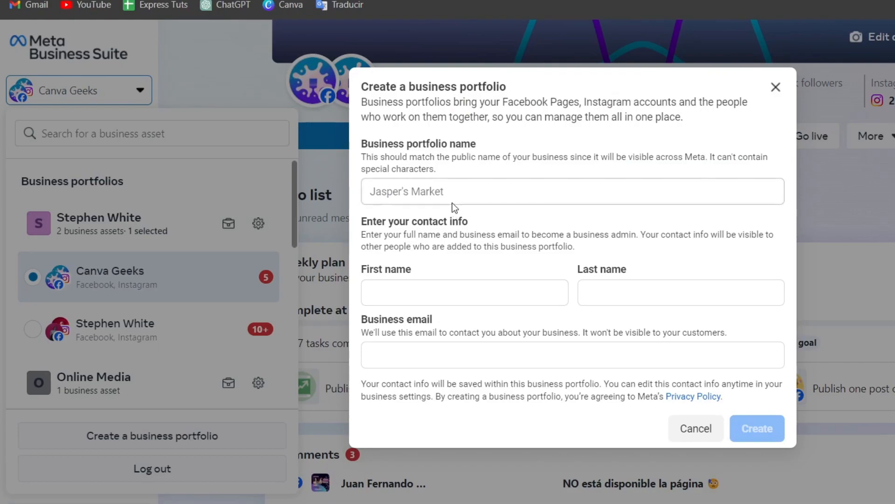
pyautogui.click(685, 427)
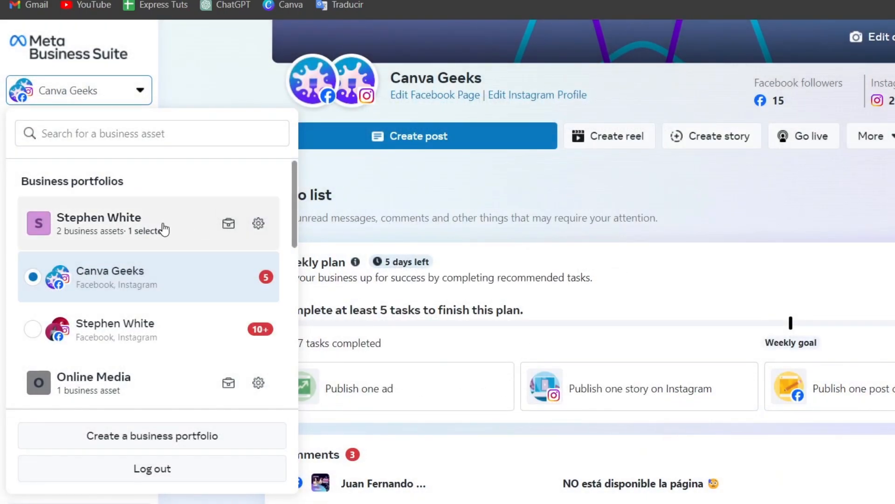
# Open the settings of the Online Media business portfolio.
pyautogui.scroll(-2, 172, 314)
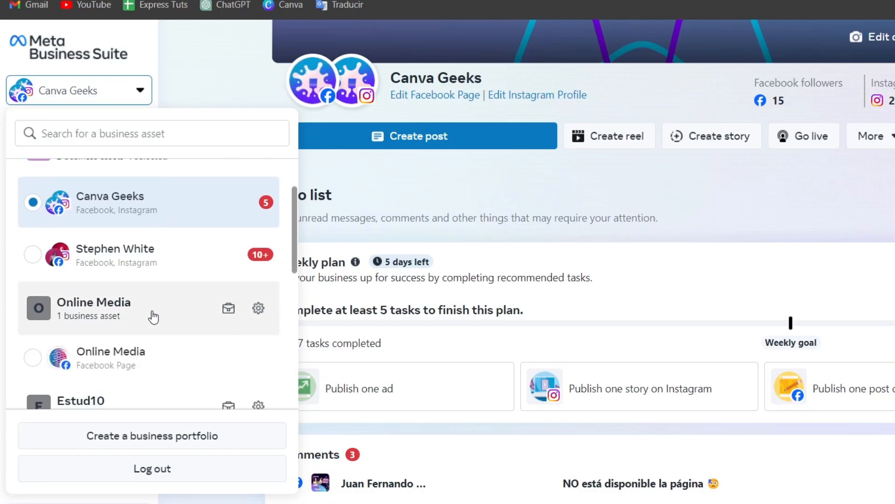
pyautogui.click(256, 313)
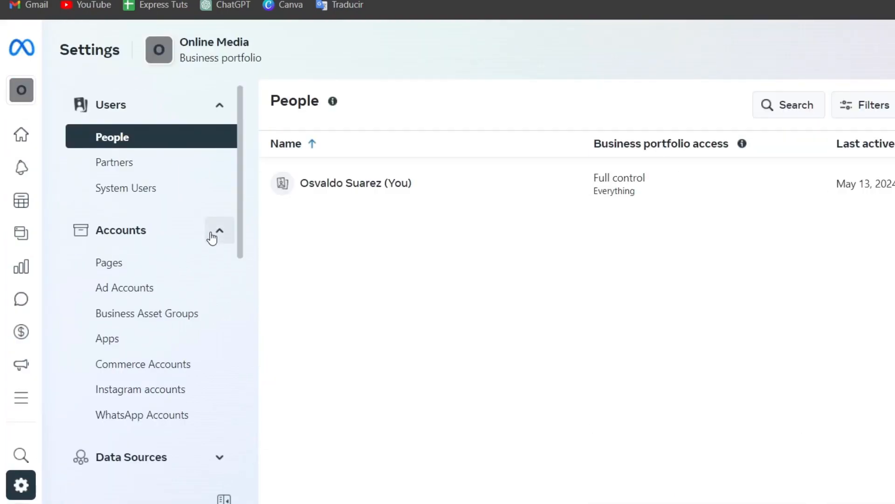
pyautogui.moveTo(19, 93)
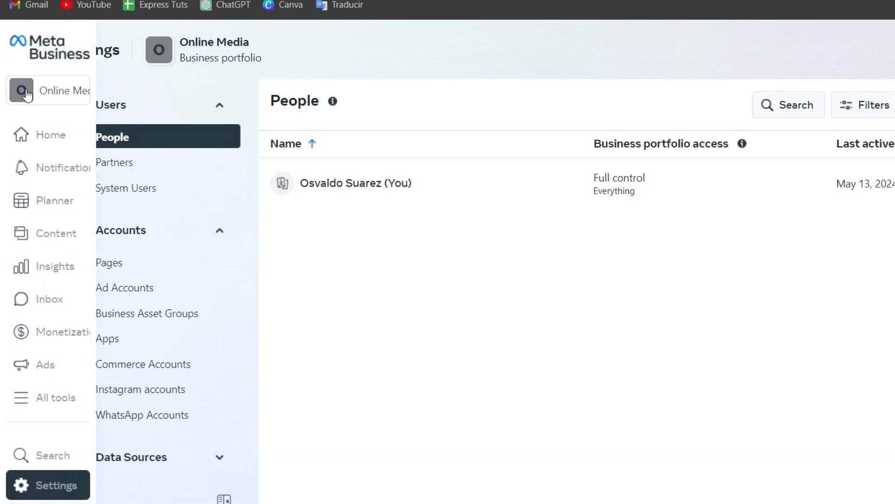
pyautogui.click(118, 96)
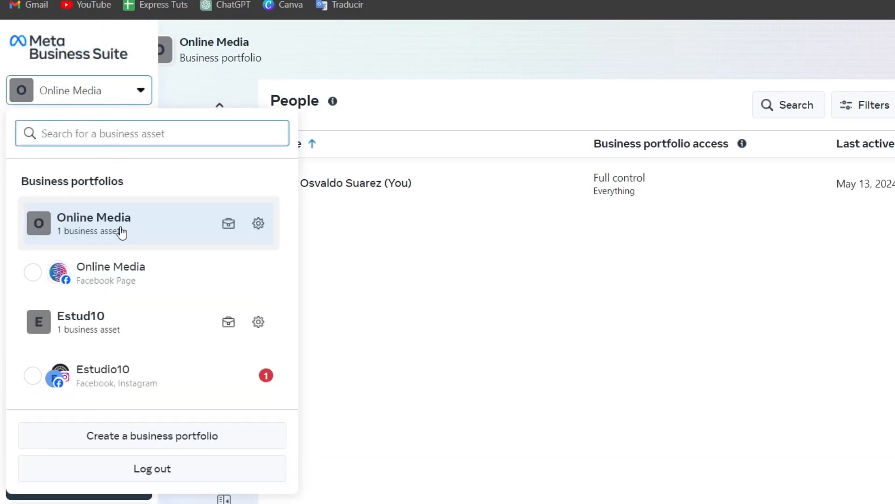
pyautogui.click(356, 232)
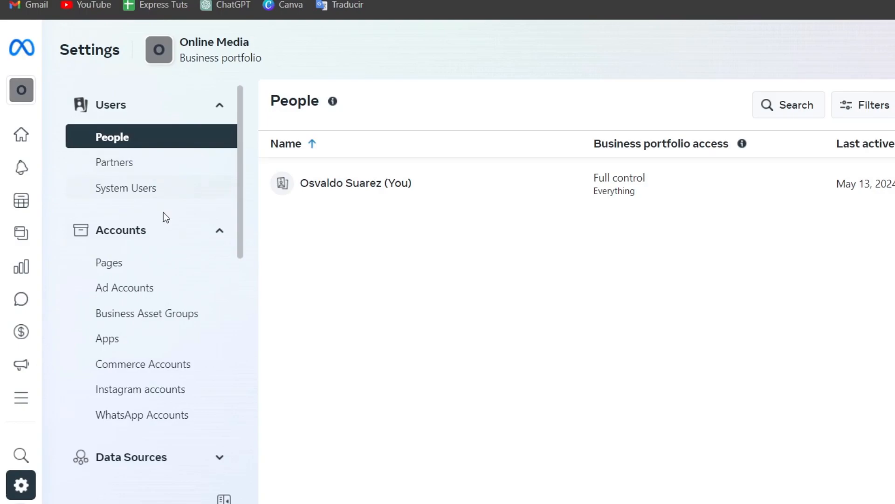
# Review the Online Media portfolio's Pages and Instagram accounts, opening and dismissing the dialog for adding an Instagram account.
pyautogui.click(155, 262)
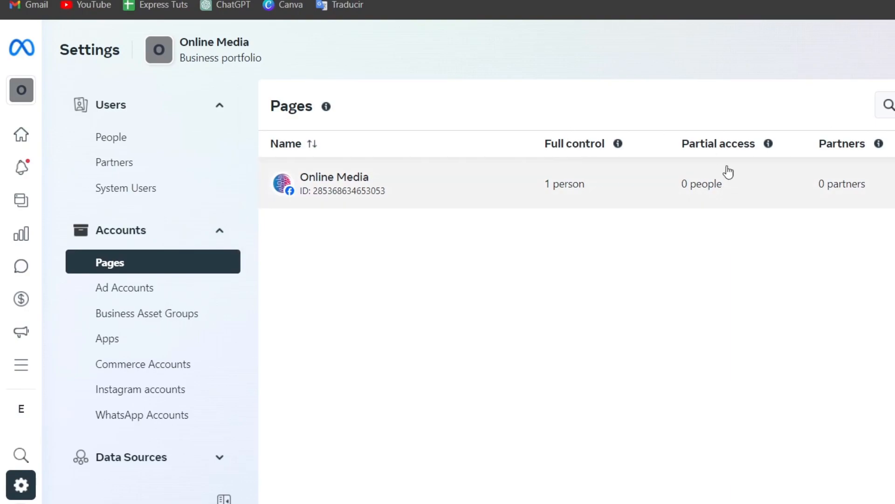
pyautogui.click(127, 394)
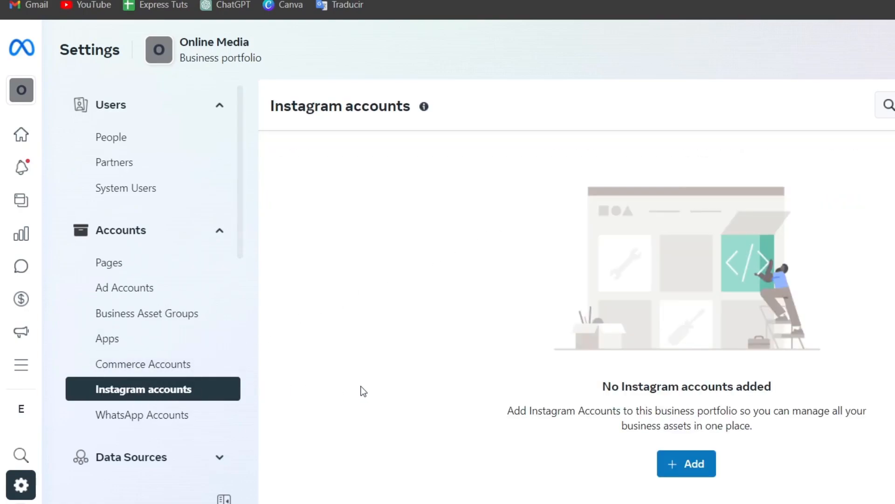
pyautogui.click(696, 463)
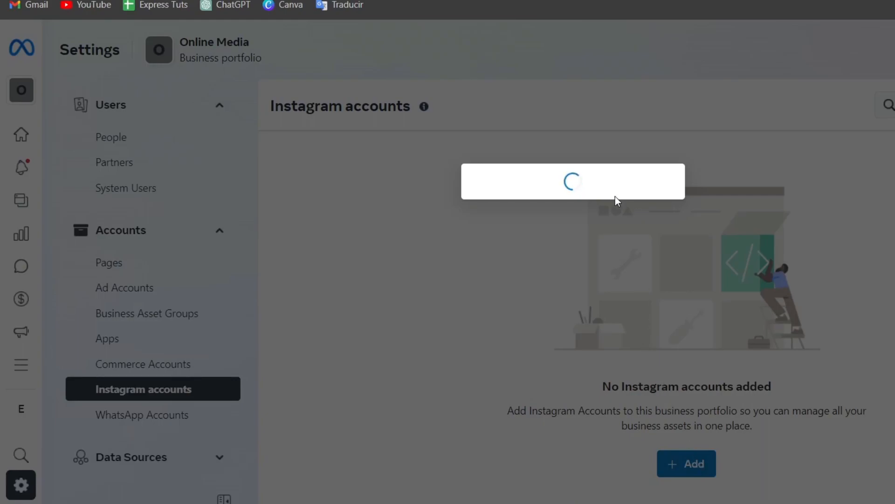
pyautogui.click(605, 337)
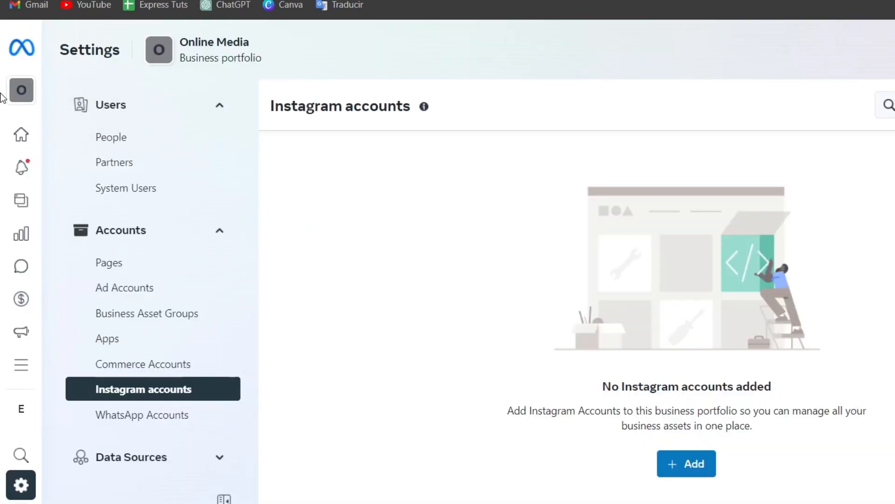
# Switch to the business portfolio that contains Canva Geeks and view its connected Instagram accounts.
pyautogui.click(22, 90)
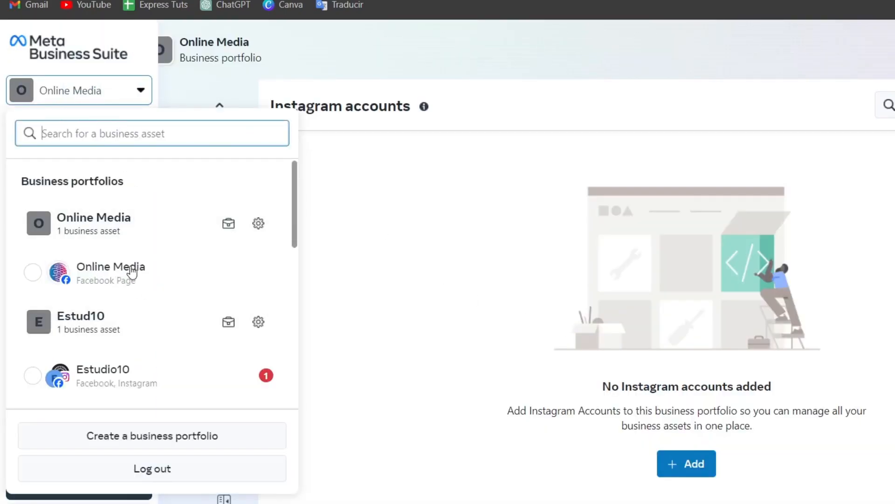
pyautogui.scroll(-3, 130, 290)
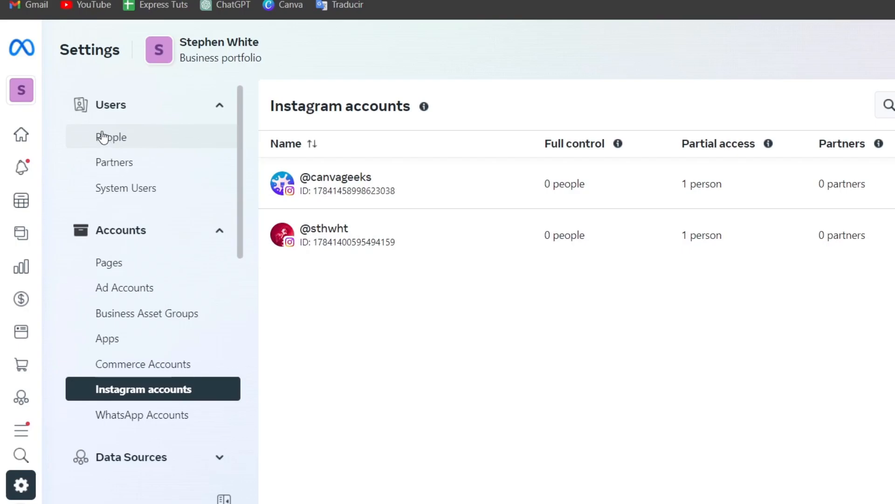
pyautogui.click(23, 91)
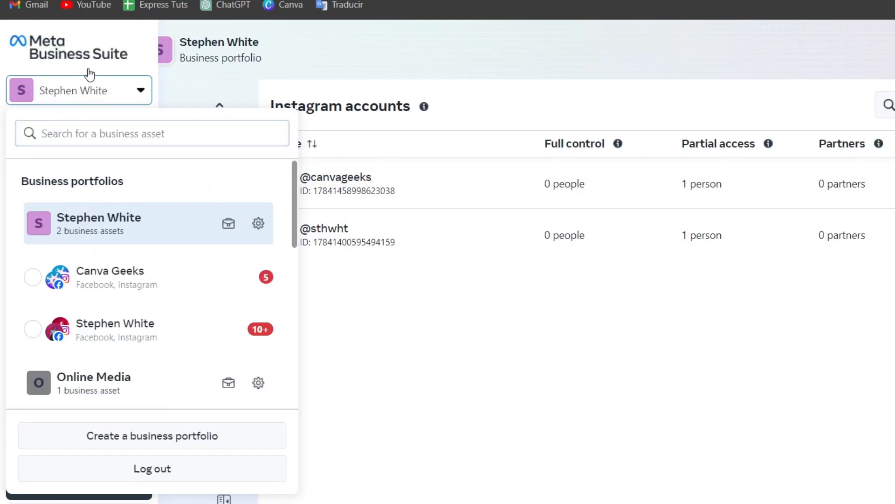
pyautogui.click(80, 84)
# Return to the Canva Geeks home page and open Ads Manager.
pyautogui.click(38, 140)
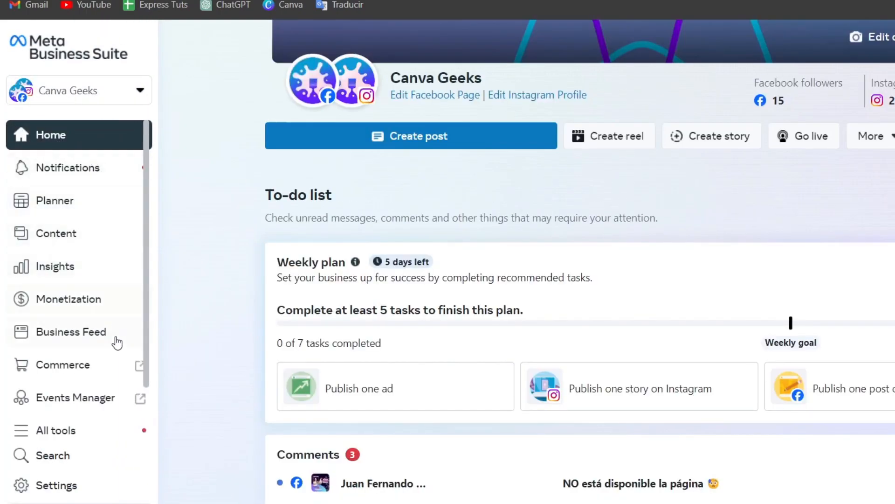
pyautogui.click(64, 429)
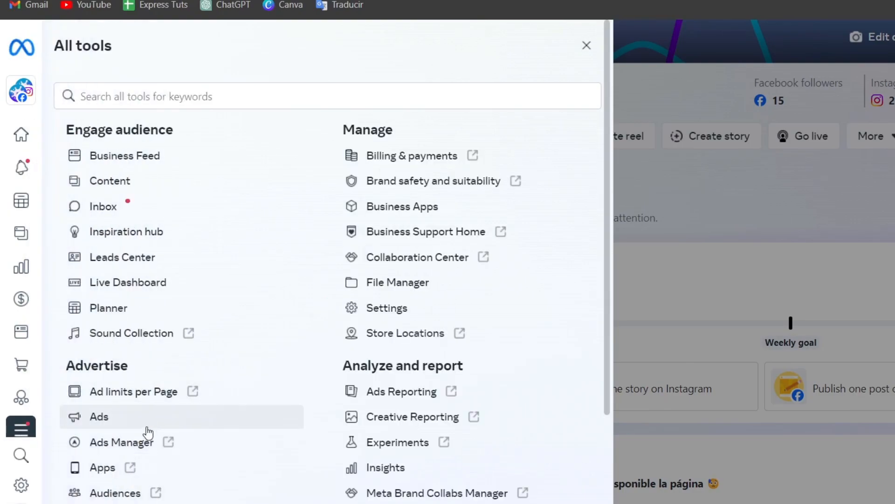
pyautogui.click(123, 442)
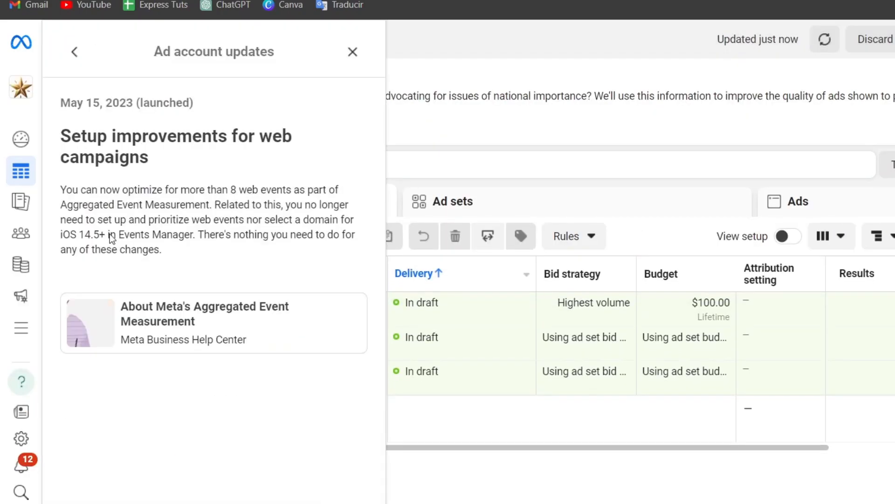
# Dismiss the ad account updates and start creating a new campaign in the Tech Express ADS account.
pyautogui.click(353, 52)
pyautogui.click(88, 287)
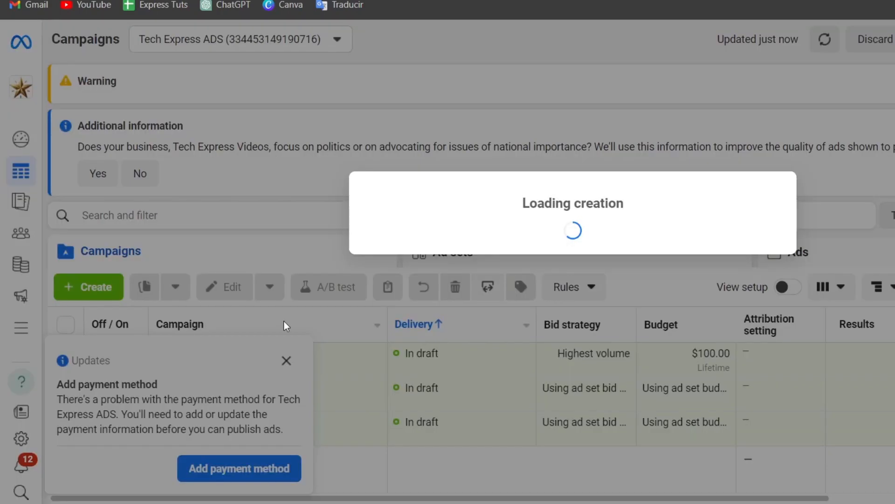
pyautogui.scroll(-3, 636, 306)
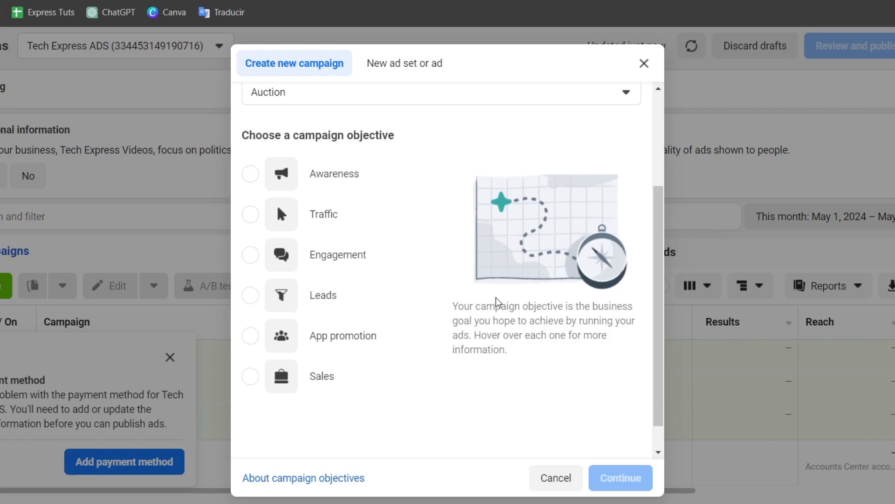
# Compare the Leads, Engagement and Traffic campaign objectives, reading what each one is good for.
pyautogui.moveTo(407, 300)
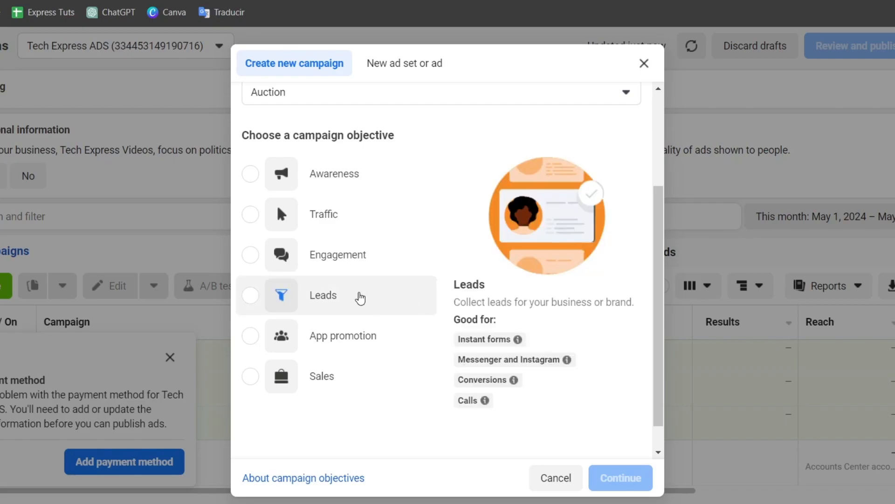
pyautogui.click(360, 299)
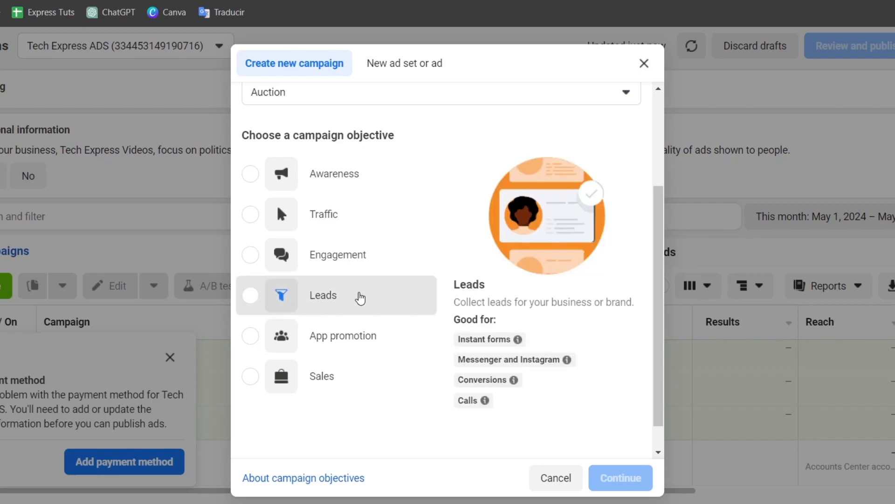
pyautogui.moveTo(500, 346)
pyautogui.moveTo(526, 359)
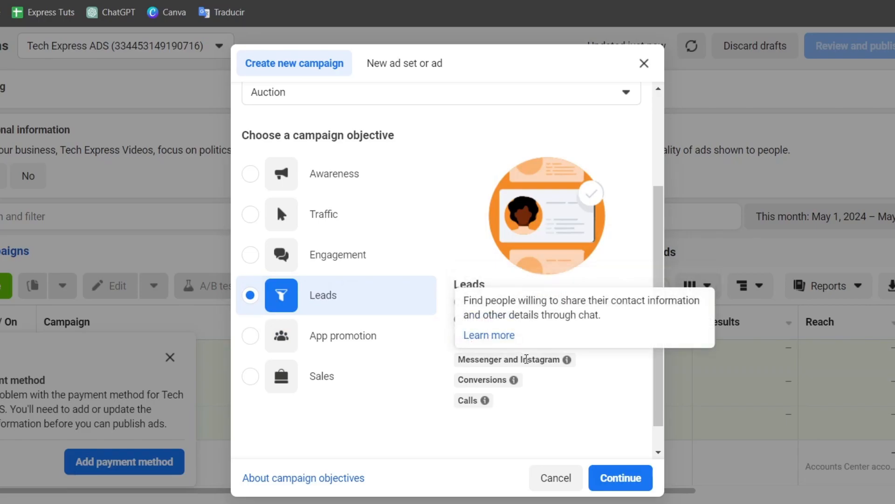
pyautogui.moveTo(491, 391)
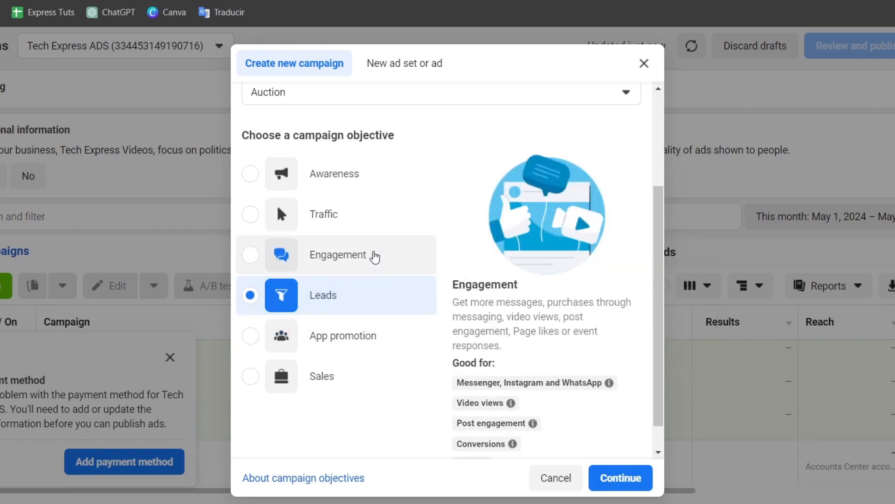
pyautogui.click(337, 217)
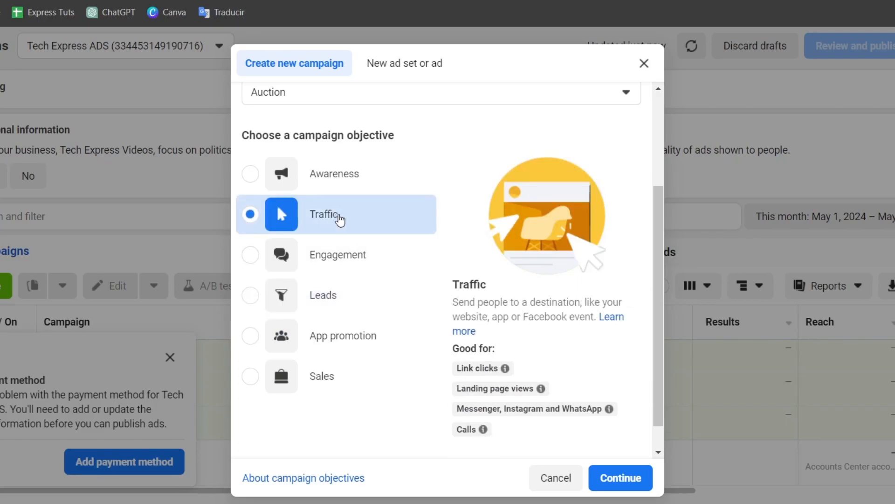
pyautogui.moveTo(489, 301); pyautogui.dragTo(594, 318)
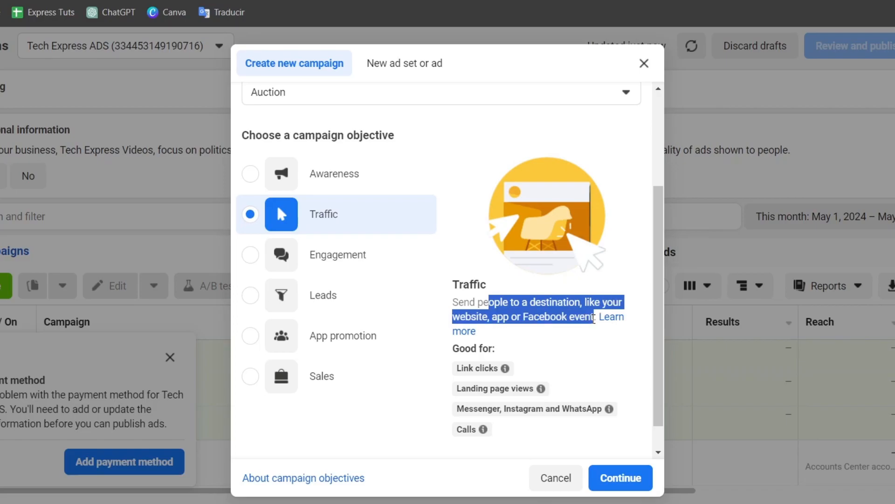
pyautogui.click(380, 206)
# Choose Awareness as the campaign objective and continue to the campaign setup.
pyautogui.click(346, 188)
pyautogui.moveTo(500, 303); pyautogui.dragTo(637, 319)
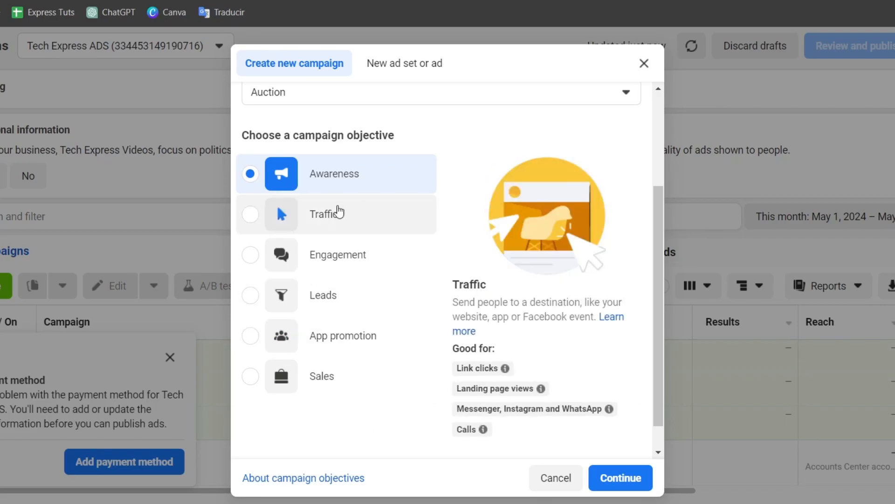
pyautogui.click(620, 477)
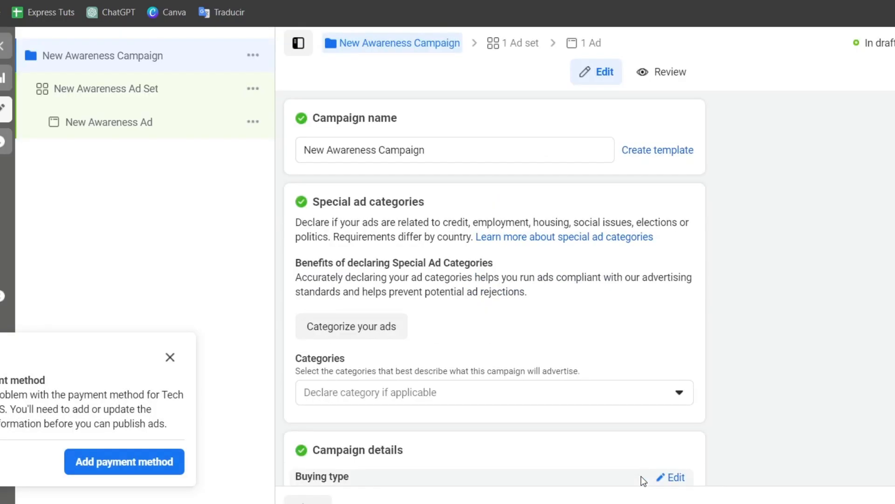
# Dismiss the payment method notice and rename the campaign as Instagram Awareness.
pyautogui.click(172, 364)
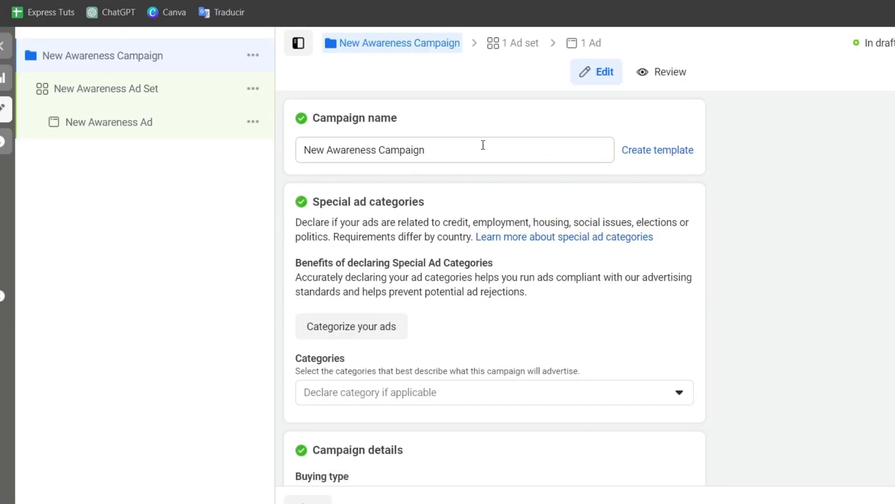
pyautogui.tripleClick(483, 143)
pyautogui.write('N')
pyautogui.press('BackSpace')
pyautogui.write('I')
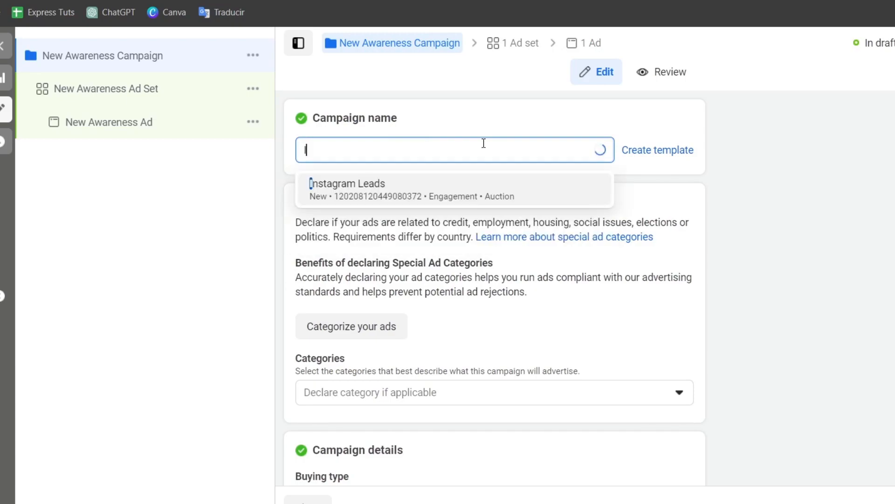
pyautogui.write('nstagram S')
pyautogui.press('BackSpace')
pyautogui.write('Awarenesss')
pyautogui.press('BackSpace')
# Look through the remaining campaign settings, then rename the campaign's ad set as New Awareness Ad Set 1.
pyautogui.scroll(-2, 465, 364)
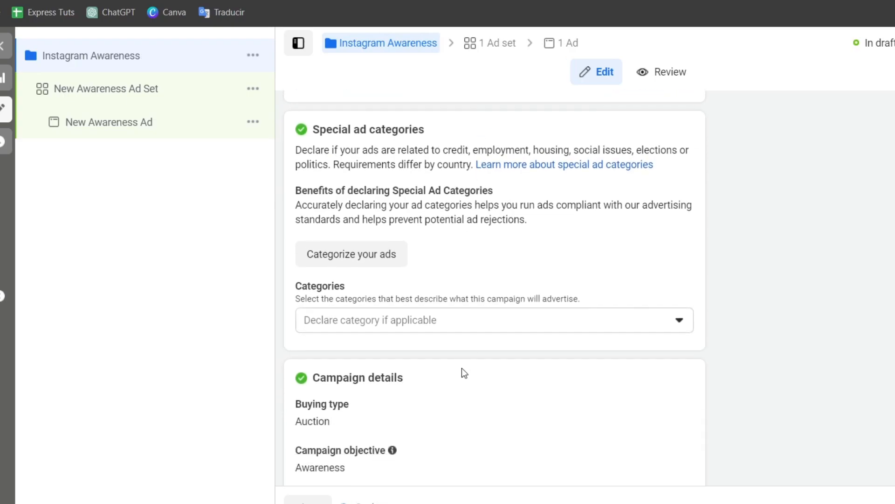
pyautogui.scroll(-5, 565, 292)
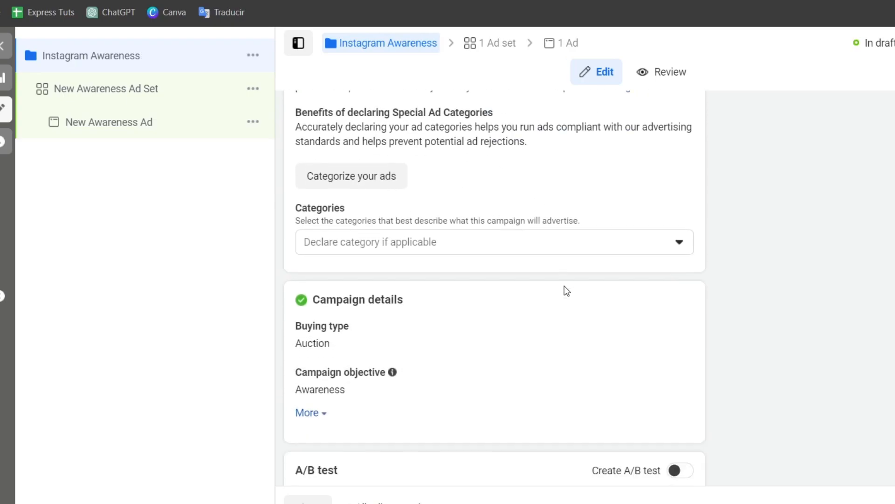
pyautogui.scroll(-1, 527, 247)
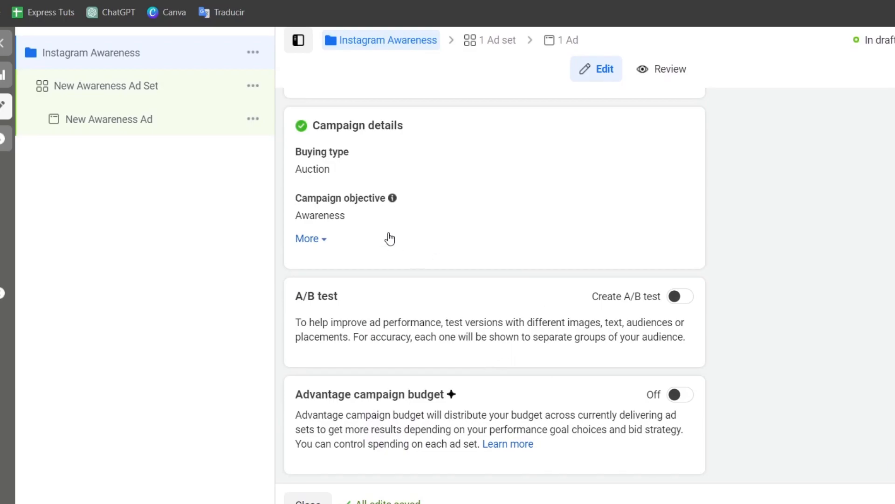
pyautogui.click(150, 93)
pyautogui.click(437, 138)
pyautogui.write('1')
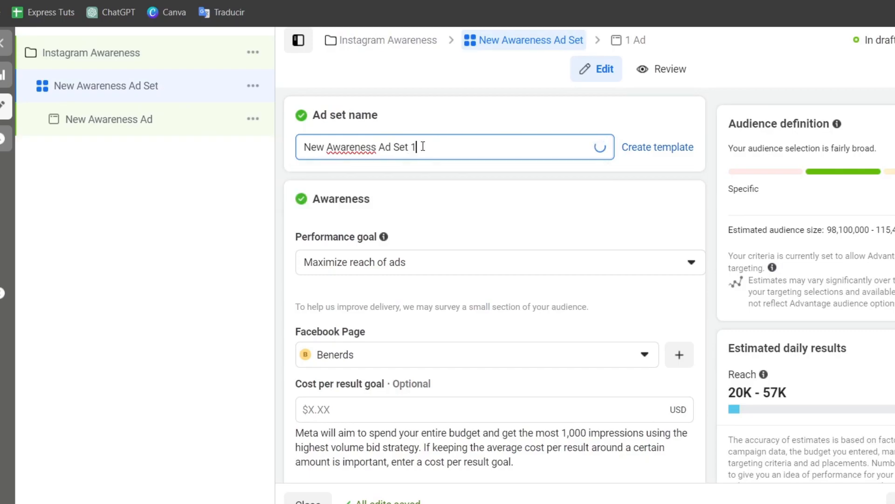
pyautogui.click(496, 200)
# Review the available performance goals and Facebook Pages for the ad set without changing the selections.
pyautogui.scroll(-2, 497, 208)
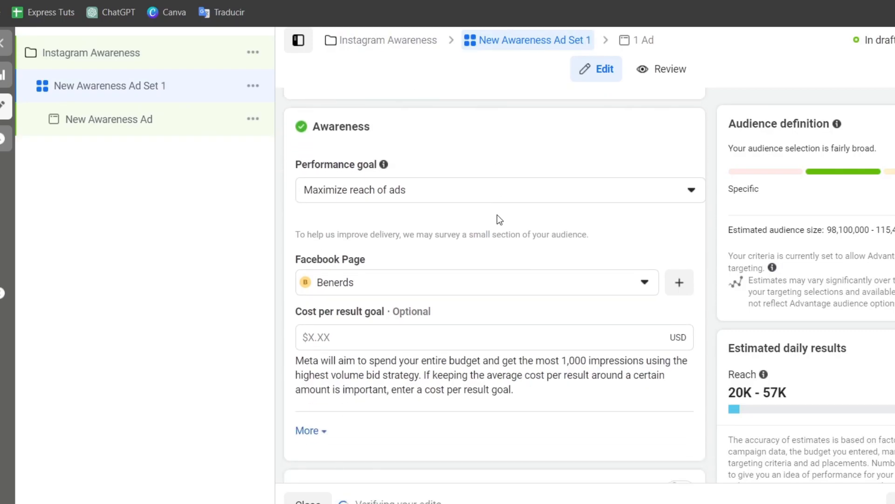
pyautogui.click(394, 196)
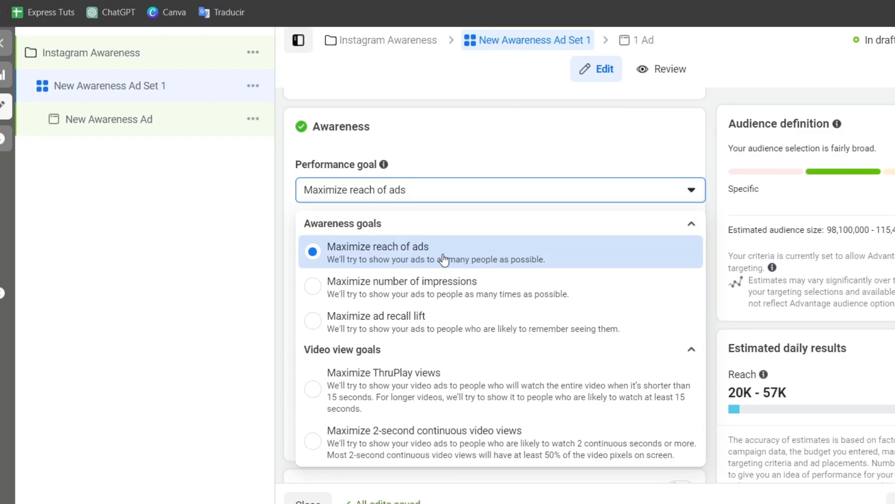
pyautogui.click(419, 193)
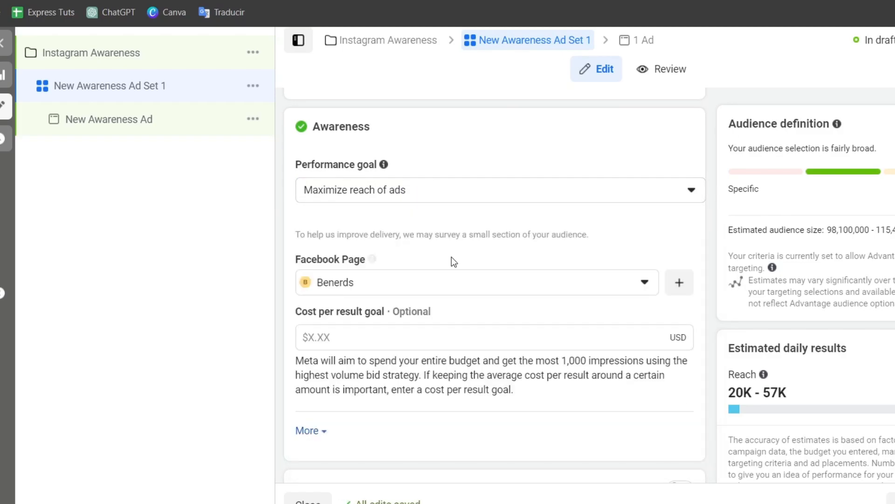
pyautogui.click(419, 283)
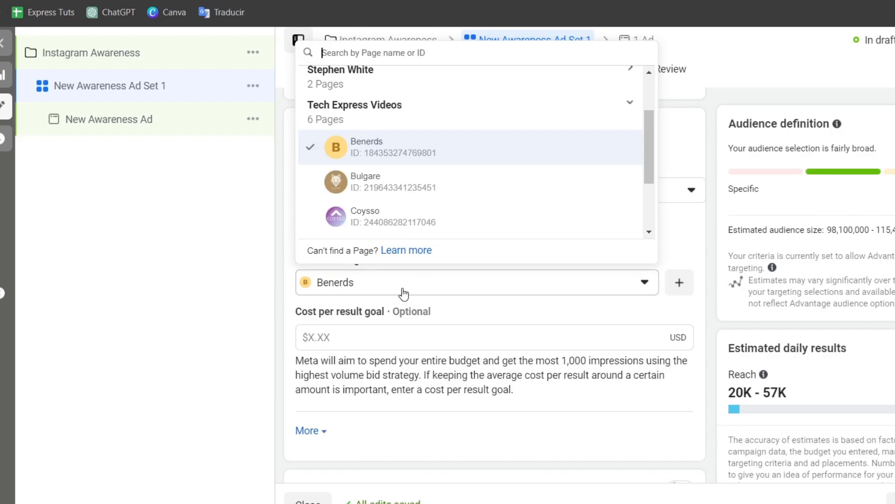
pyautogui.click(404, 293)
# Set the ad set's daily budget to $2.00 and check the estimated daily reach.
pyautogui.scroll(-8, 519, 333)
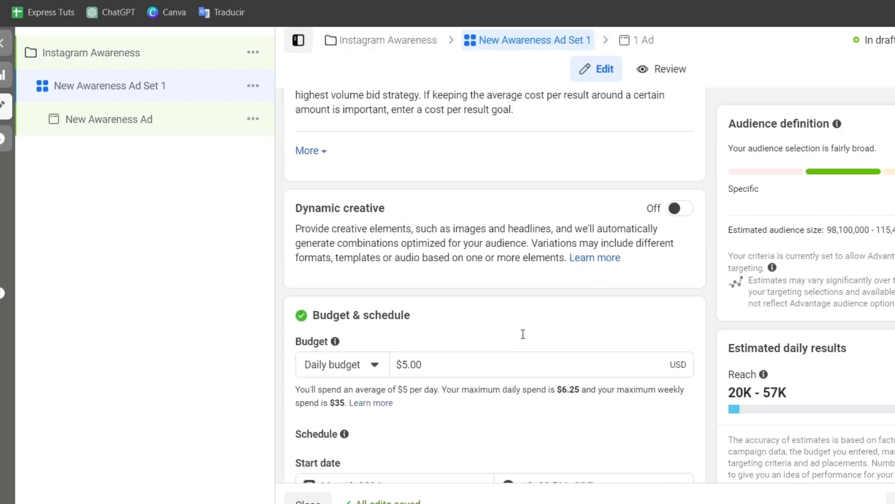
pyautogui.scroll(-2, 508, 343)
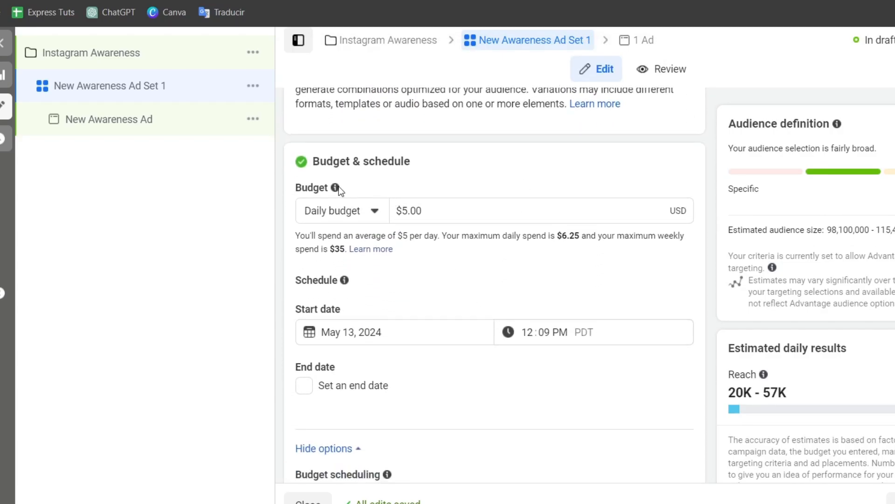
pyautogui.click(443, 216)
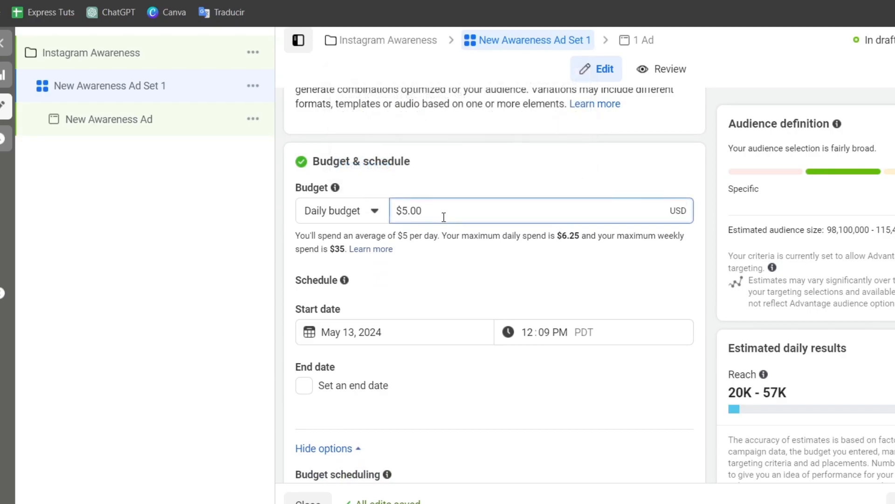
pyautogui.doubleClick(446, 211)
pyautogui.scroll(-2, 695, 304)
pyautogui.scroll(2, 605, 325)
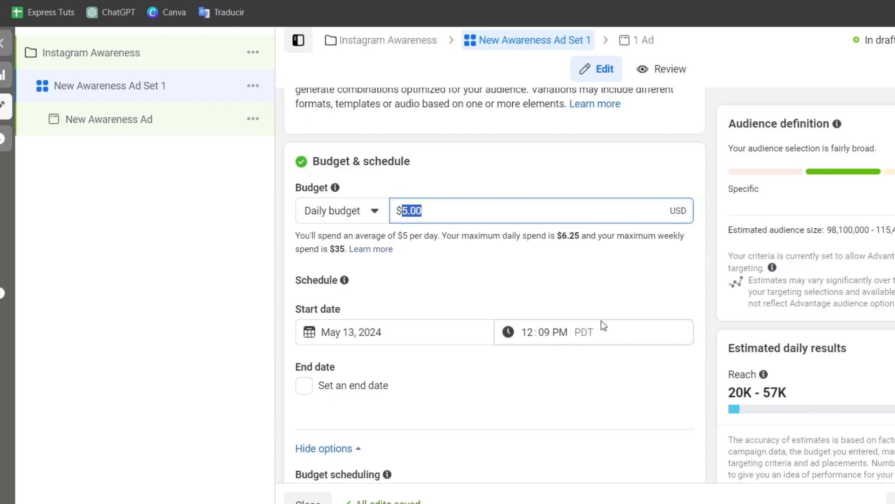
pyautogui.write('2')
pyautogui.click(547, 164)
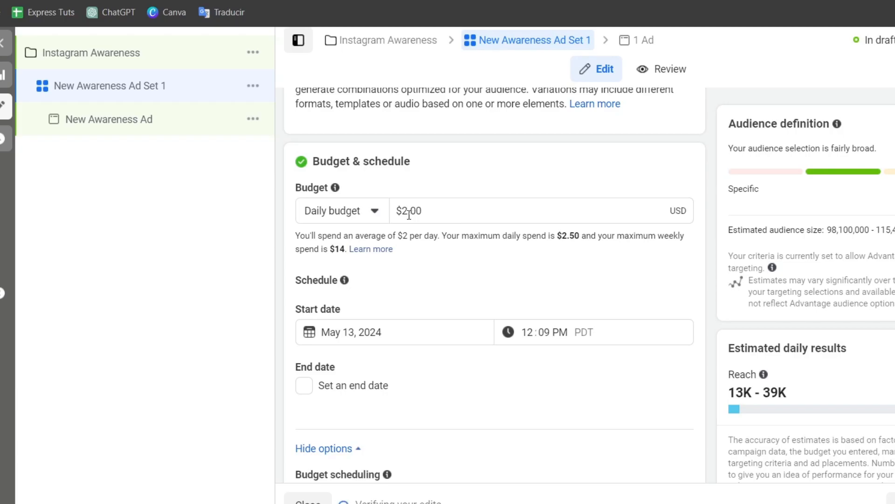
pyautogui.scroll(-2, 808, 400)
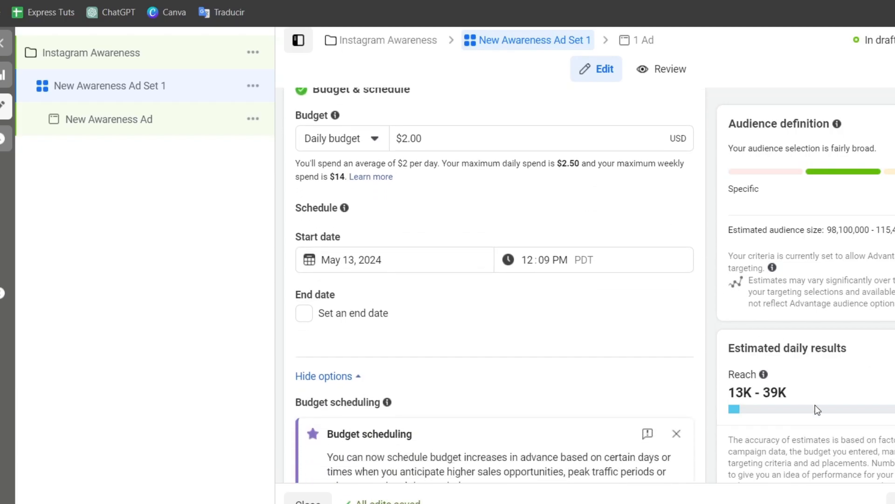
pyautogui.moveTo(804, 393); pyautogui.dragTo(728, 395)
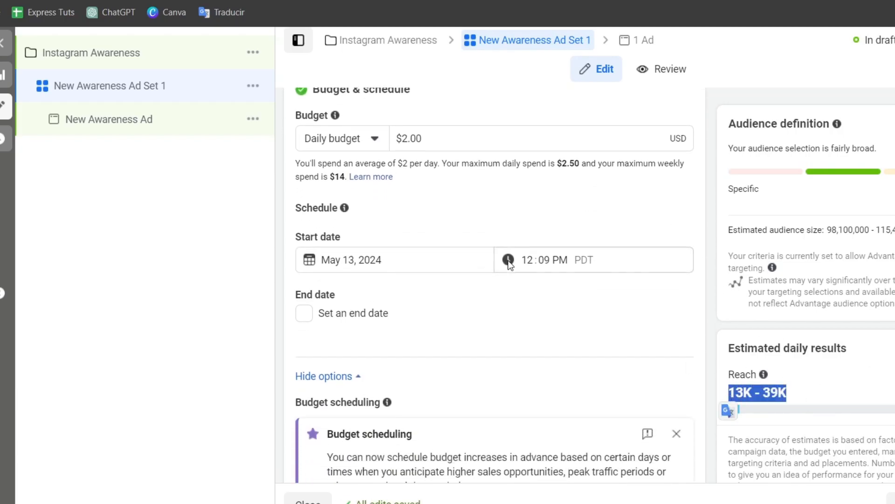
# Review the ad set's audience and placement settings, expanding the additional audience controls.
pyautogui.scroll(-9, 505, 275)
pyautogui.scroll(-7, 502, 288)
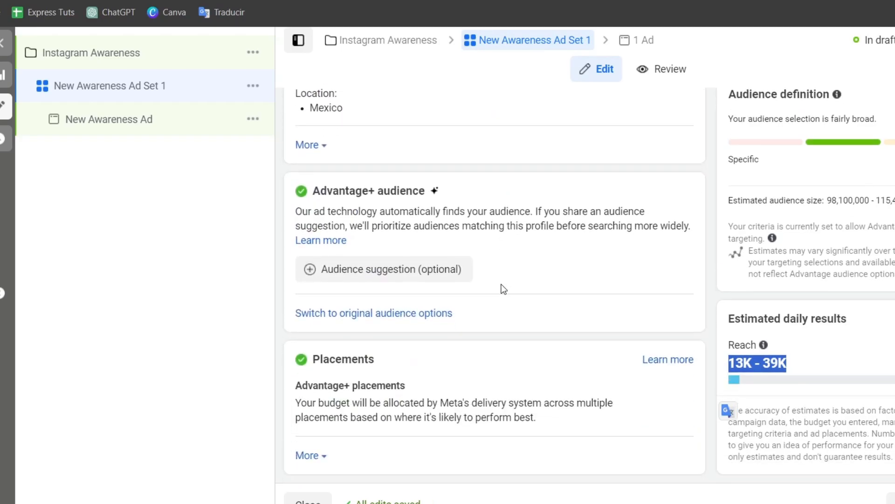
pyautogui.scroll(3, 501, 287)
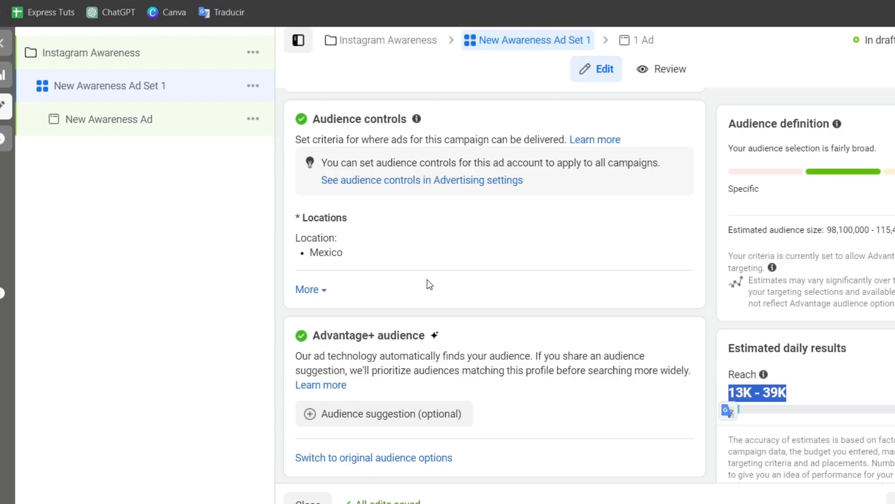
pyautogui.click(318, 291)
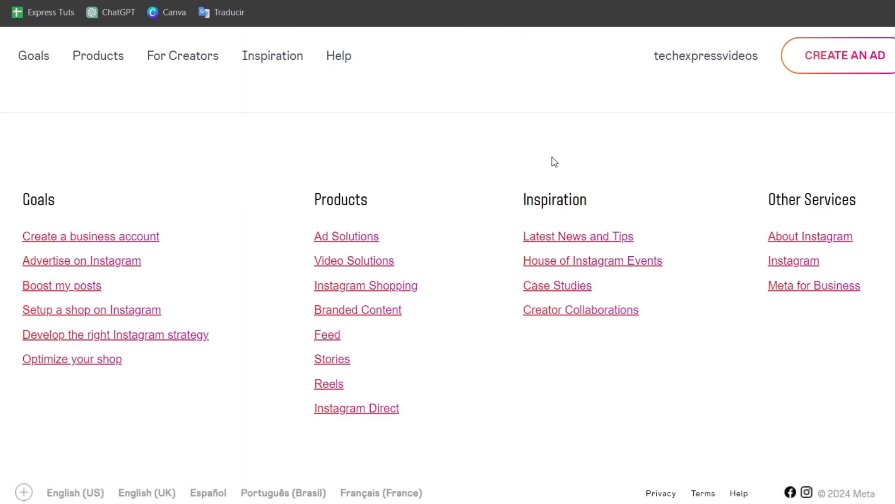
pyautogui.scroll(15, 554, 162)
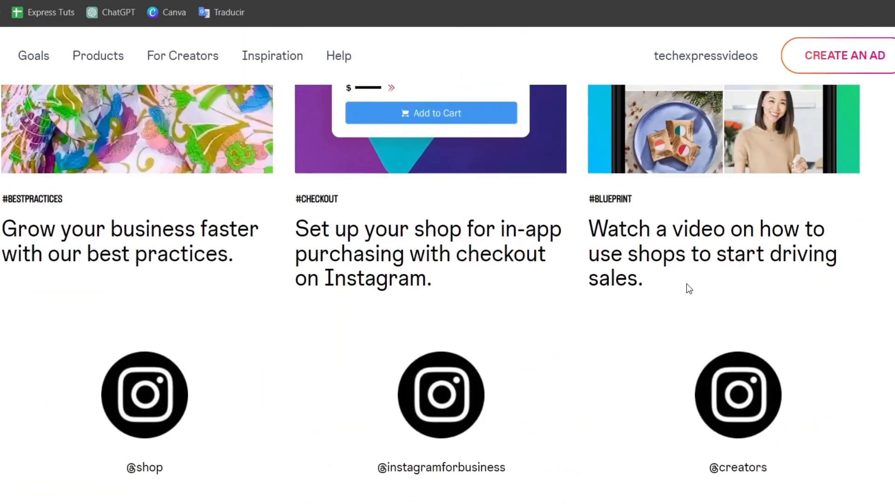
pyautogui.scroll(15, 689, 288)
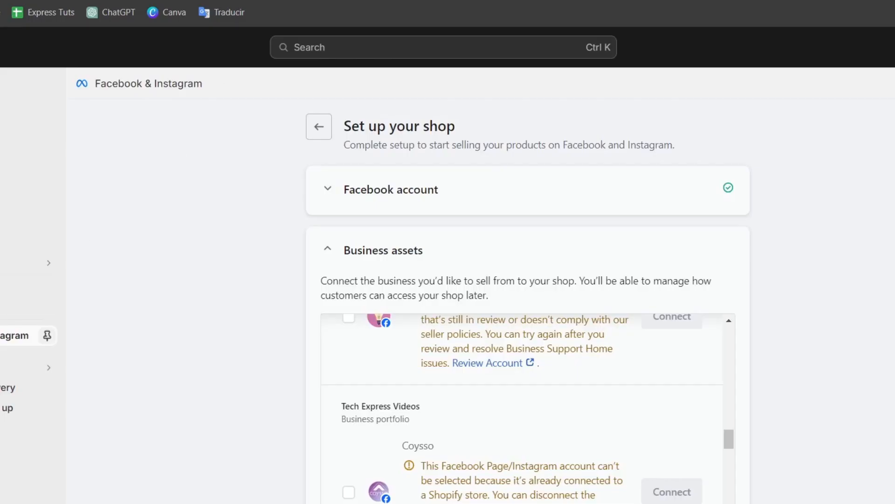
pyautogui.click(4, 283)
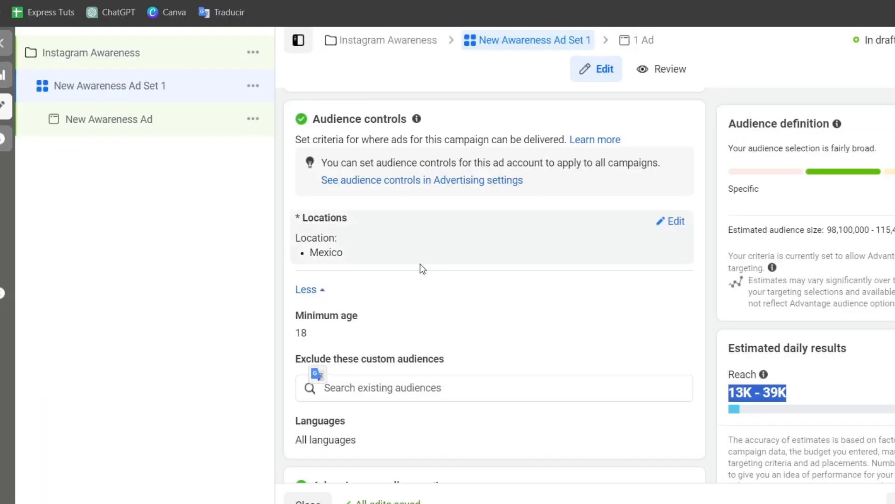
# Replace Mexico with United States as the ad set's audience location.
pyautogui.click(671, 221)
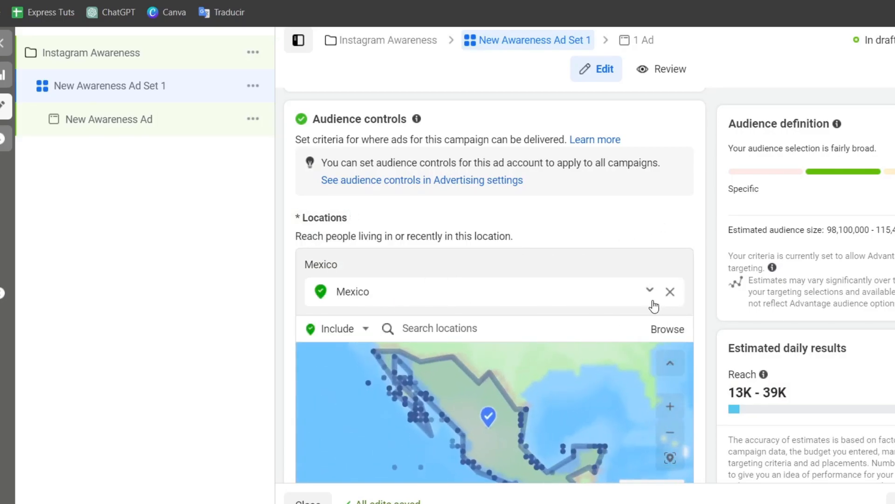
pyautogui.click(670, 293)
pyautogui.click(518, 299)
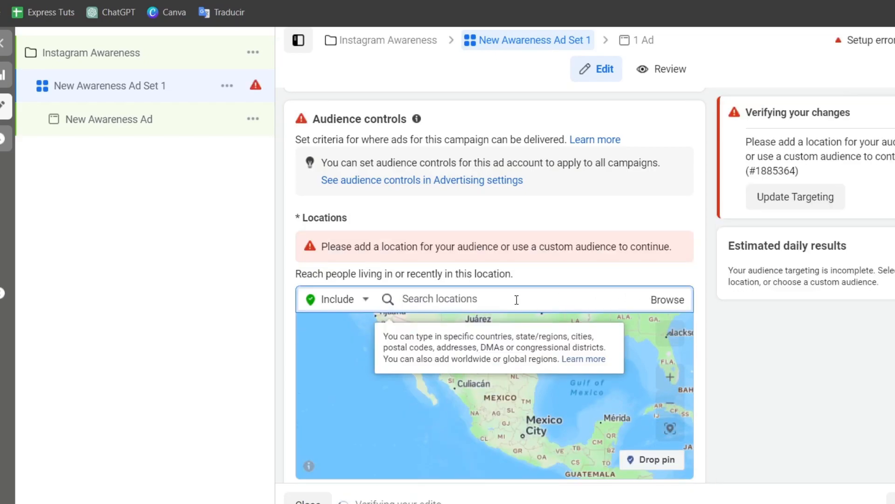
pyautogui.write('states')
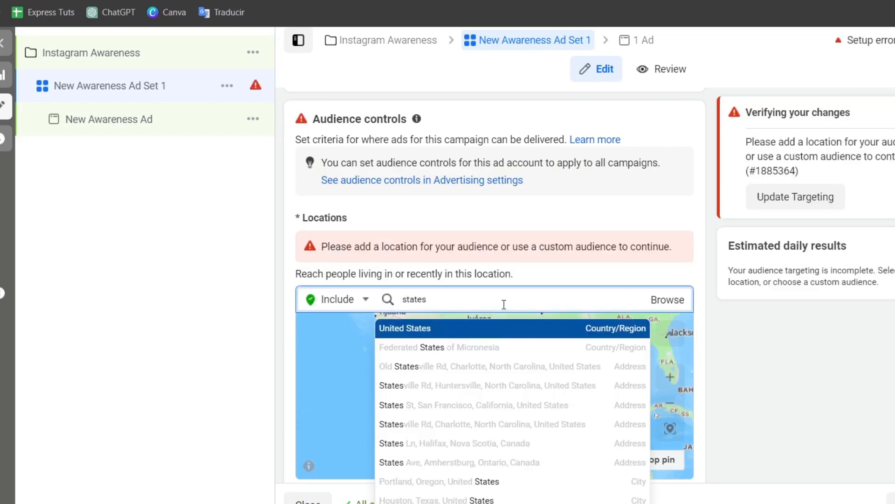
pyautogui.click(463, 335)
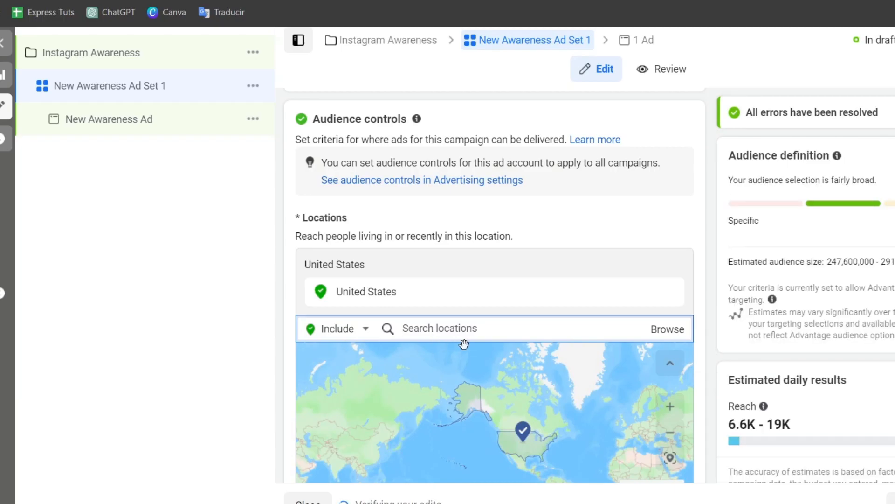
# Open the ad set's minimum age for editing and keep it at 18.
pyautogui.scroll(-6, 615, 307)
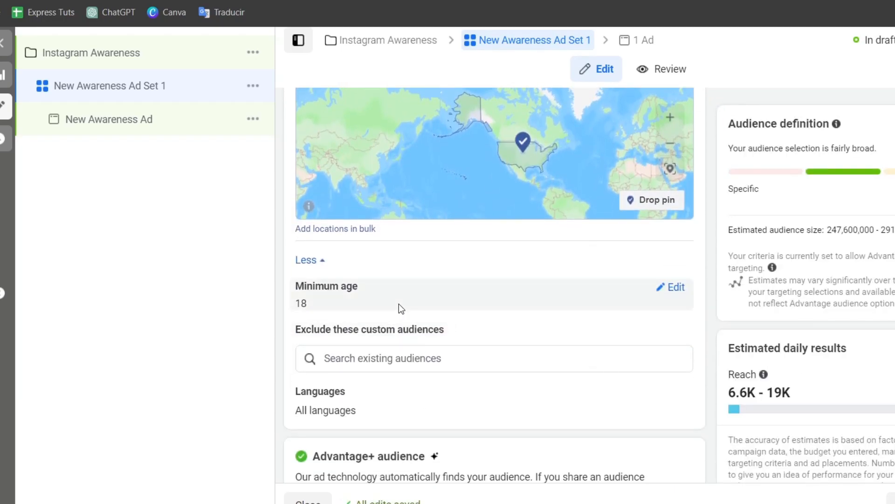
pyautogui.click(668, 291)
pyautogui.click(328, 315)
pyautogui.click(348, 343)
pyautogui.moveTo(451, 339)
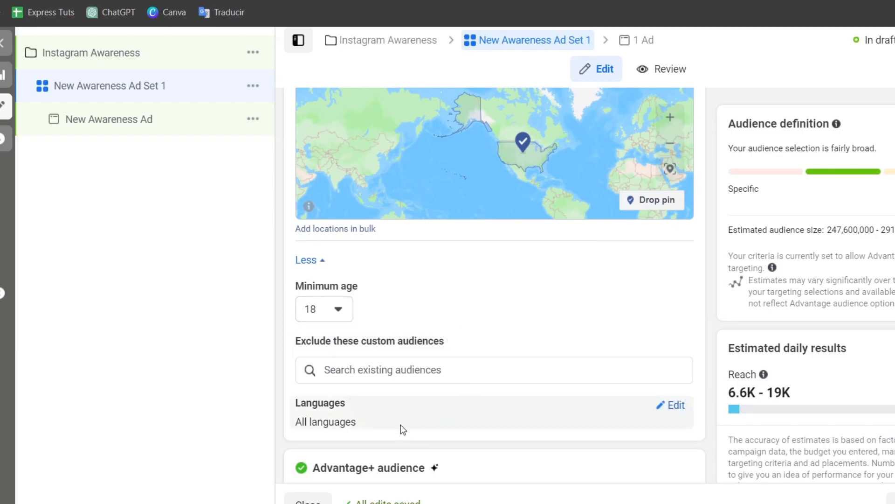
# Set the audience controls' language to English (All).
pyautogui.click(672, 406)
pyautogui.click(414, 426)
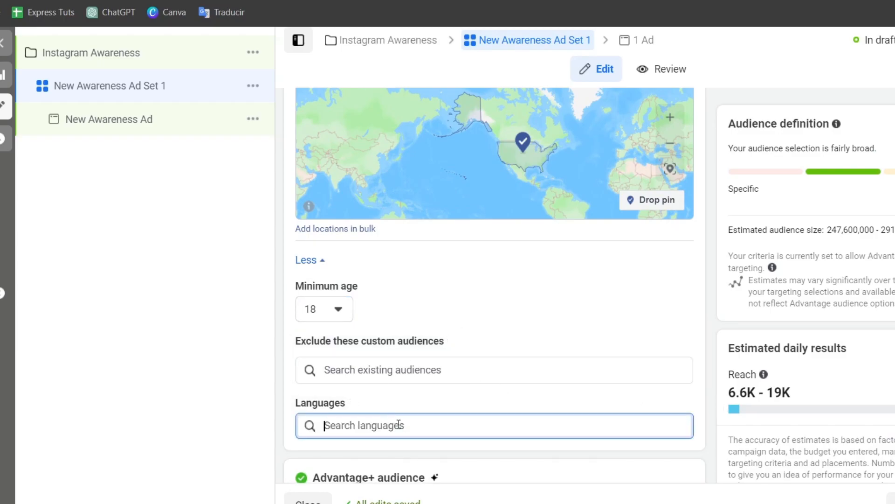
pyautogui.write('eng')
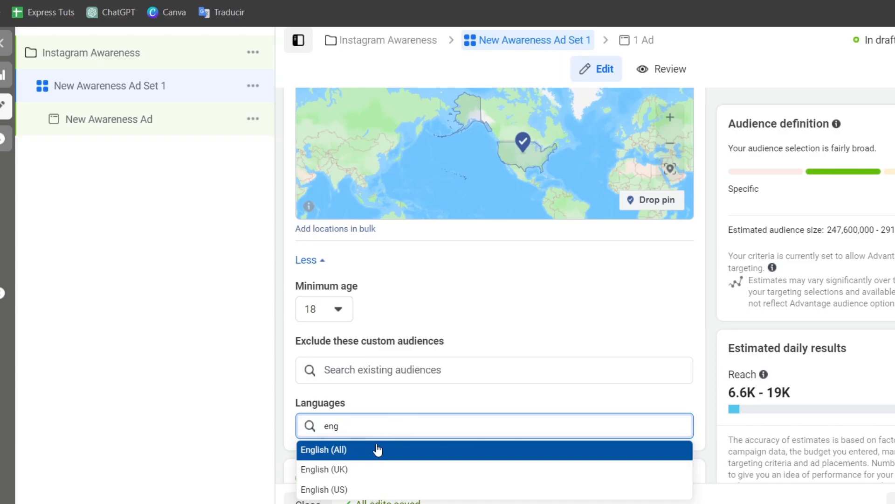
pyautogui.click(377, 449)
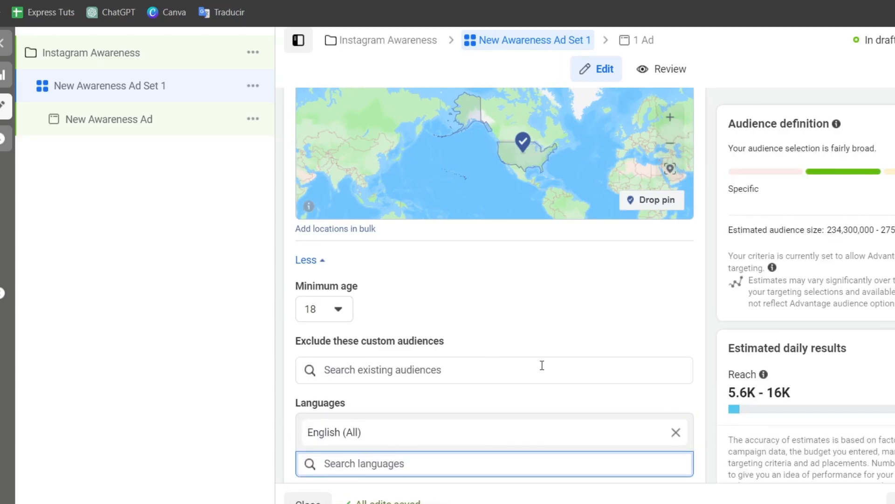
# Add an optional audience suggestion to the Advantage+ audience and set its maximum age to 38.
pyautogui.scroll(-3, 644, 326)
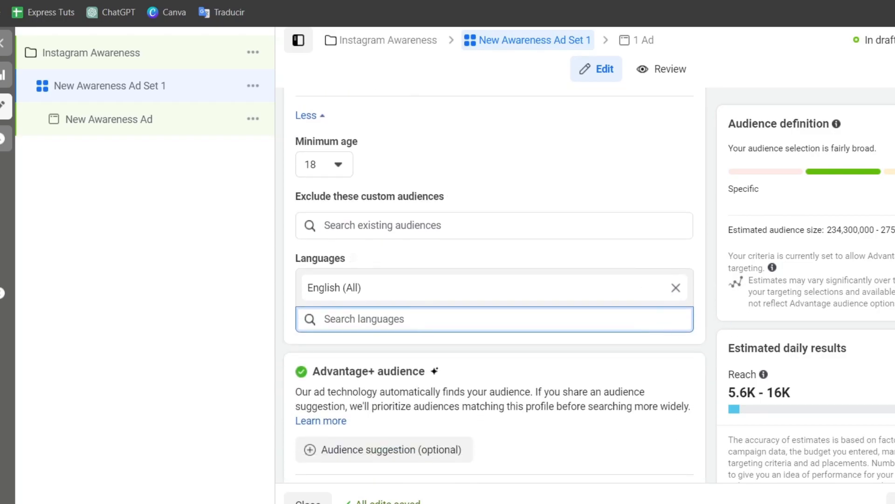
pyautogui.scroll(-4, 589, 322)
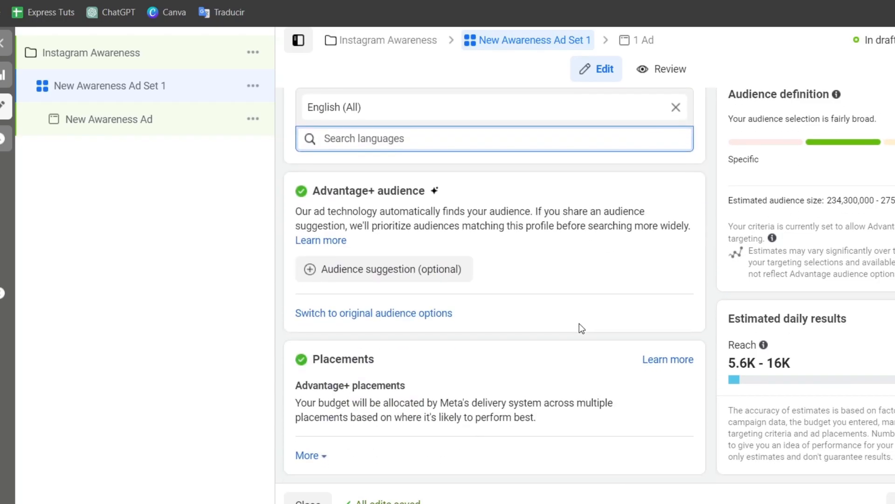
pyautogui.click(350, 276)
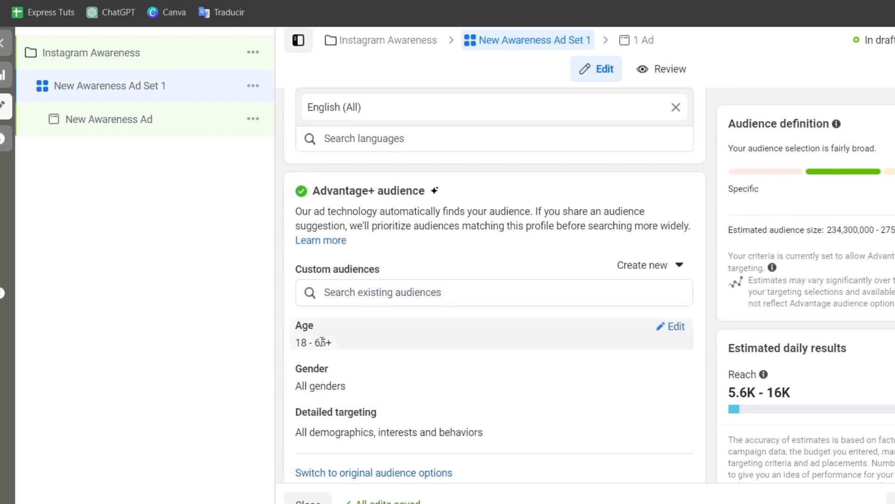
pyautogui.click(677, 326)
pyautogui.click(405, 354)
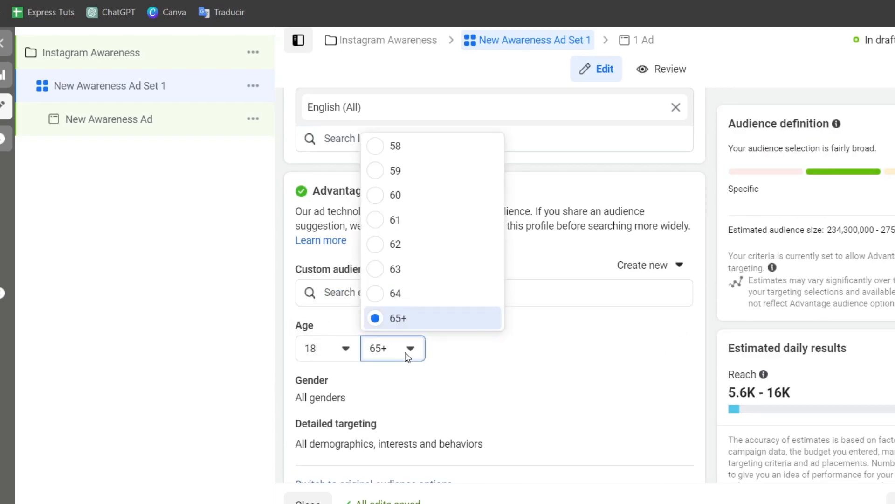
pyautogui.scroll(8, 433, 322)
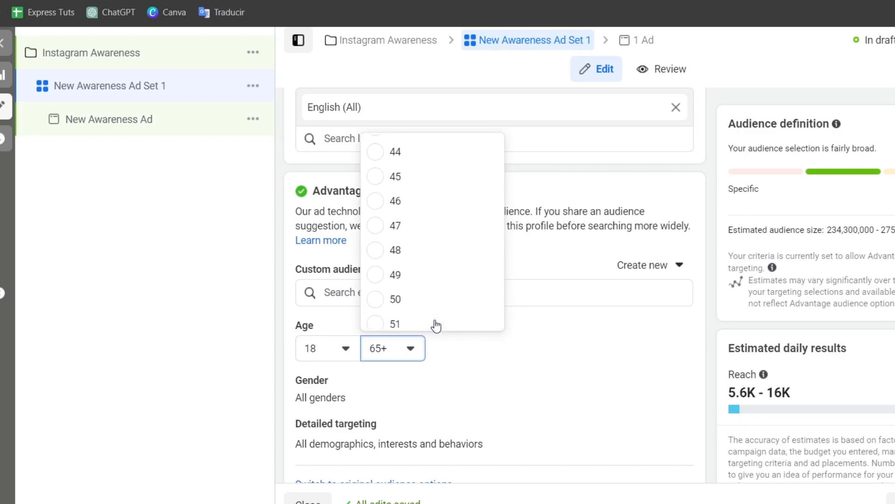
pyautogui.scroll(6, 435, 321)
pyautogui.scroll(-2, 429, 320)
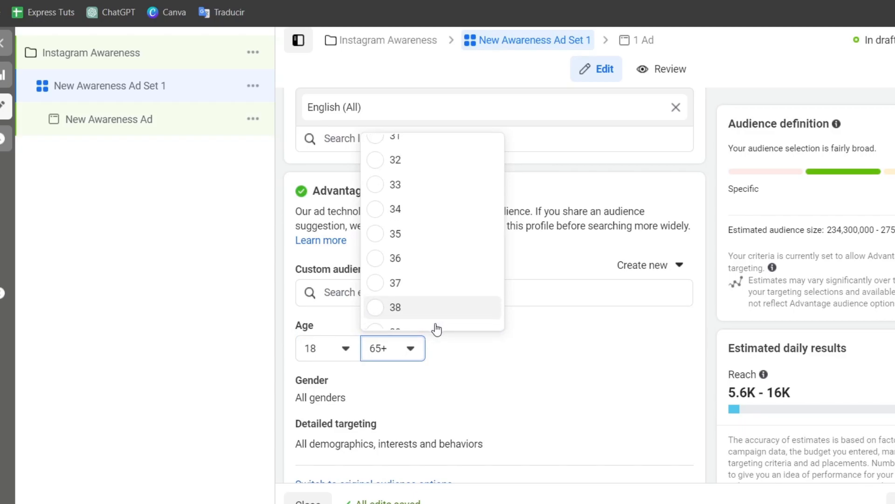
pyautogui.click(421, 306)
# Add the Nike, Inc. (footwear) and Footwear (apparel) interests to the detailed targeting, keeping only Footwear (apparel).
pyautogui.scroll(-2, 495, 387)
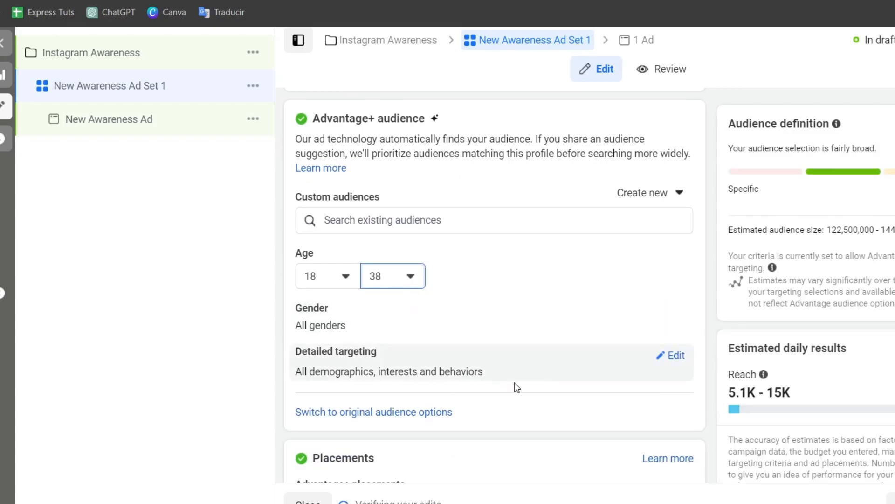
pyautogui.click(677, 357)
pyautogui.scroll(-2, 510, 386)
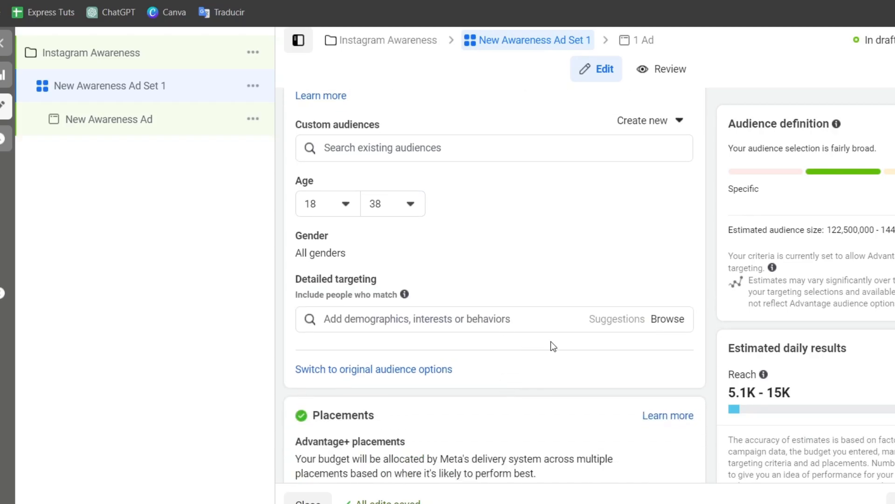
pyautogui.click(496, 321)
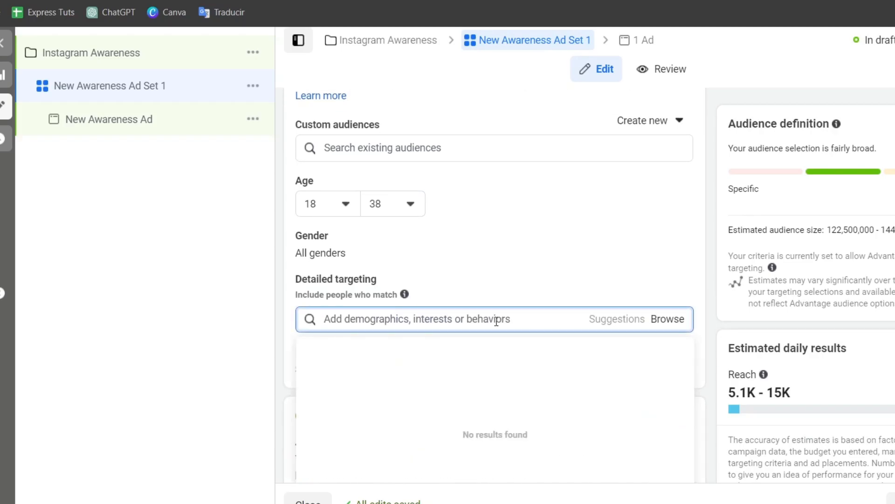
pyautogui.write('nike')
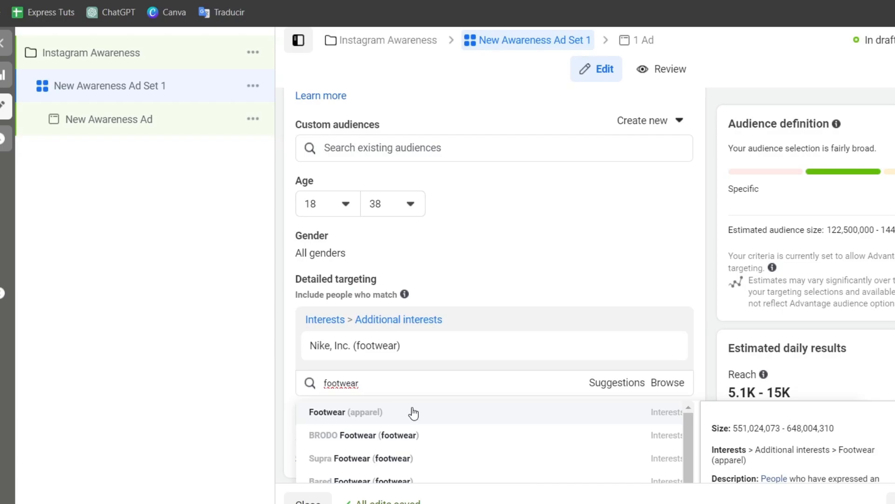
pyautogui.click(413, 412)
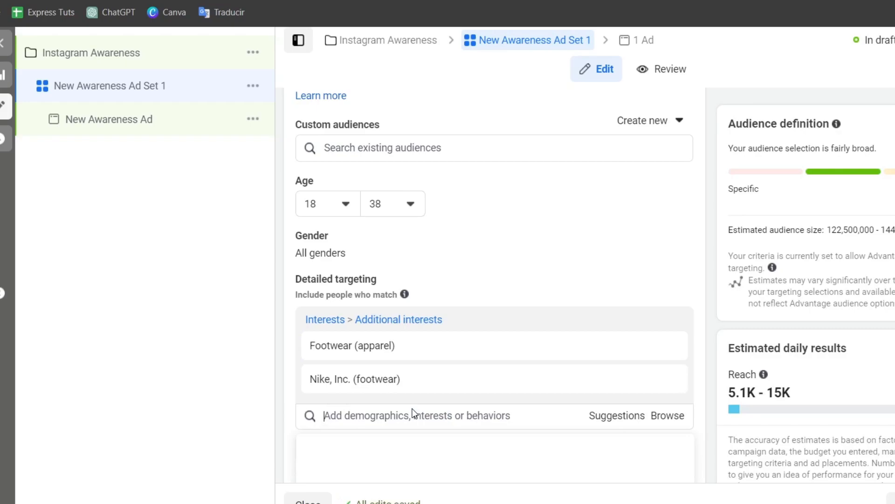
pyautogui.scroll(-3, 609, 312)
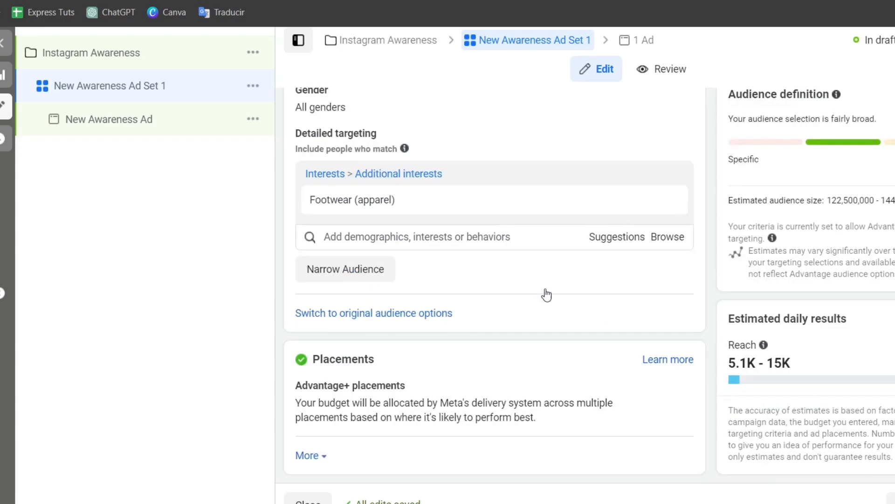
# Open the New Awareness Ad's settings and look over the Flame store's current theme in Shopify.
pyautogui.click(144, 120)
pyautogui.click(409, 154)
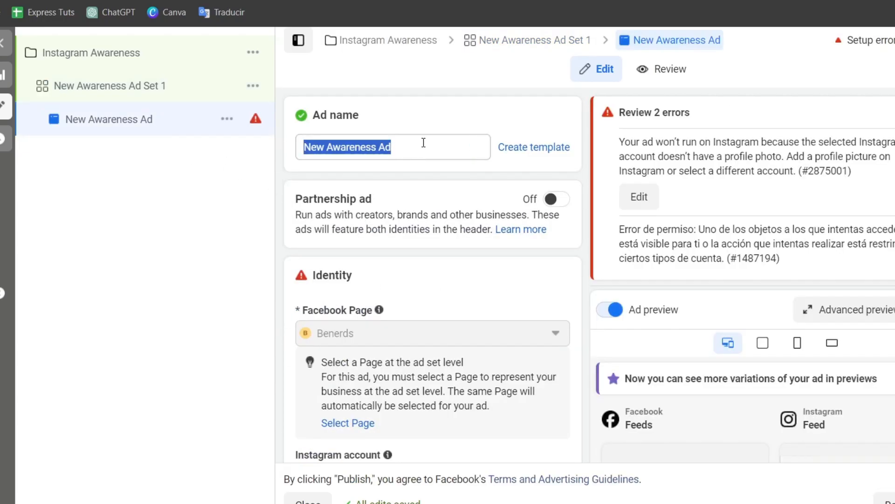
pyautogui.click(424, 142)
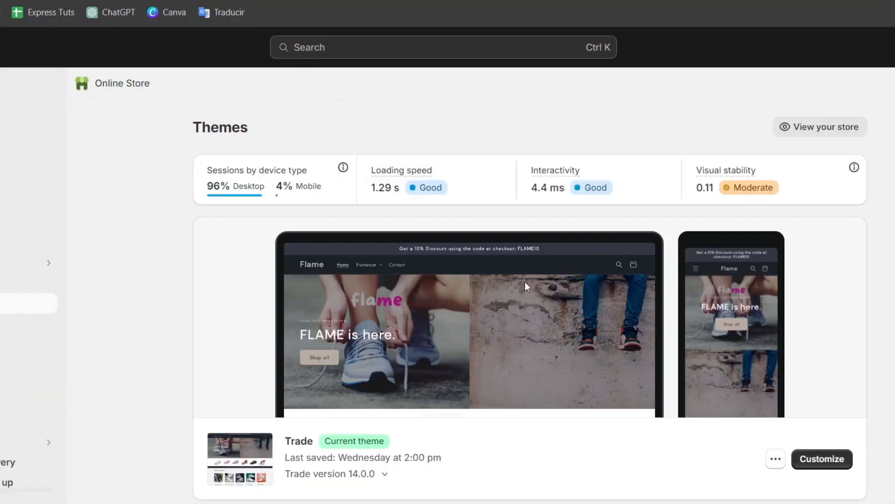
pyautogui.scroll(-2, 510, 273)
pyautogui.click(832, 391)
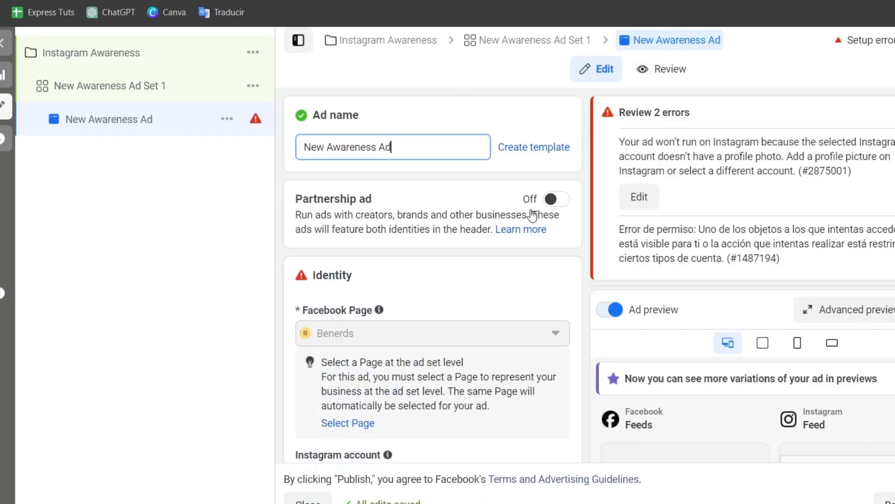
# Return to Ads Manager and rename the ad as Product 1.
pyautogui.tripleClick(406, 146)
pyautogui.write('Produ')
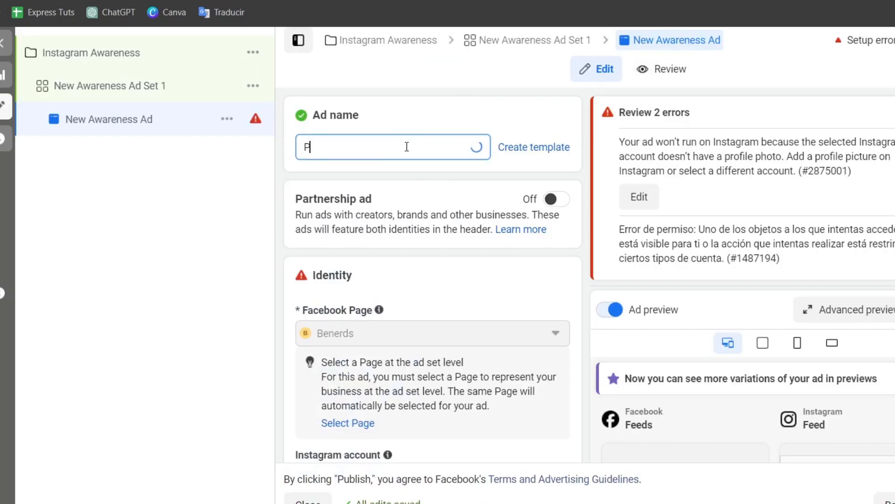
pyautogui.press('BackSpace')
pyautogui.press('BackSpace')
pyautogui.press('BackSpace')
pyautogui.write('pdu')
pyautogui.press('BackSpace')
pyautogui.press('BackSpace')
pyautogui.press('BackSpace')
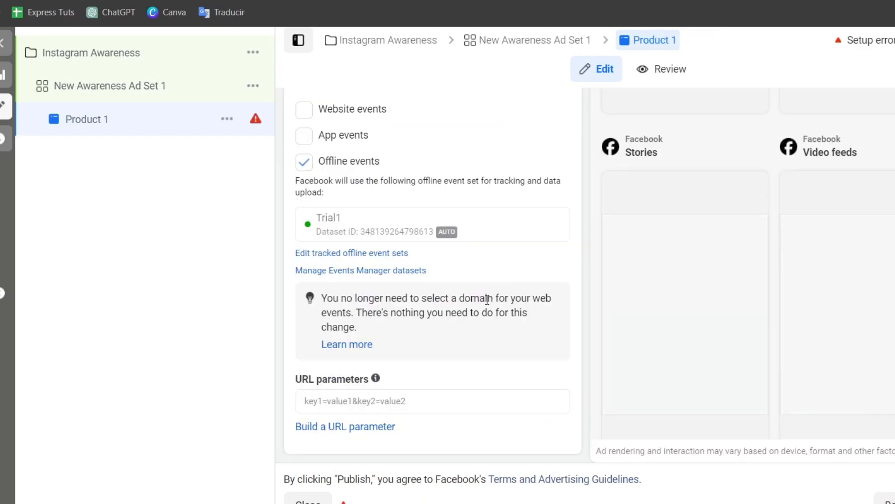
# Review the ad's tracking settings and its placement previews for Facebook and Instagram.
pyautogui.scroll(-3, 654, 360)
pyautogui.scroll(-5, 655, 363)
pyautogui.scroll(8, 656, 366)
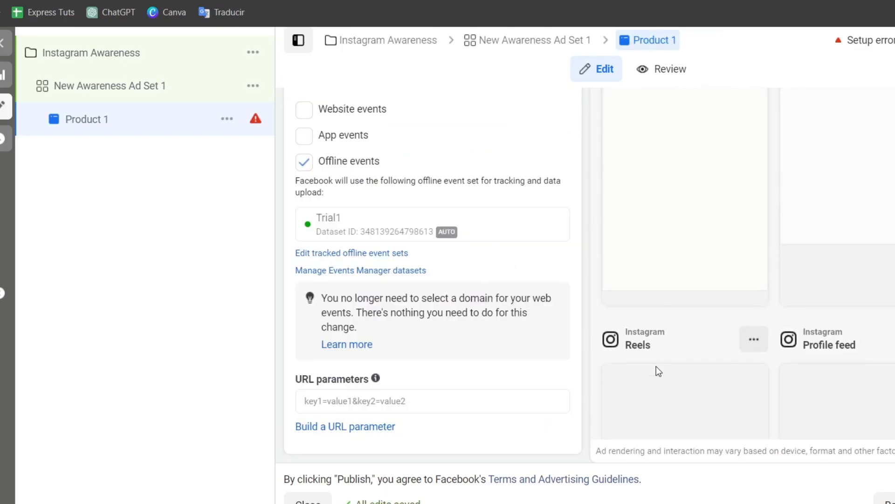
pyautogui.scroll(-1, 656, 366)
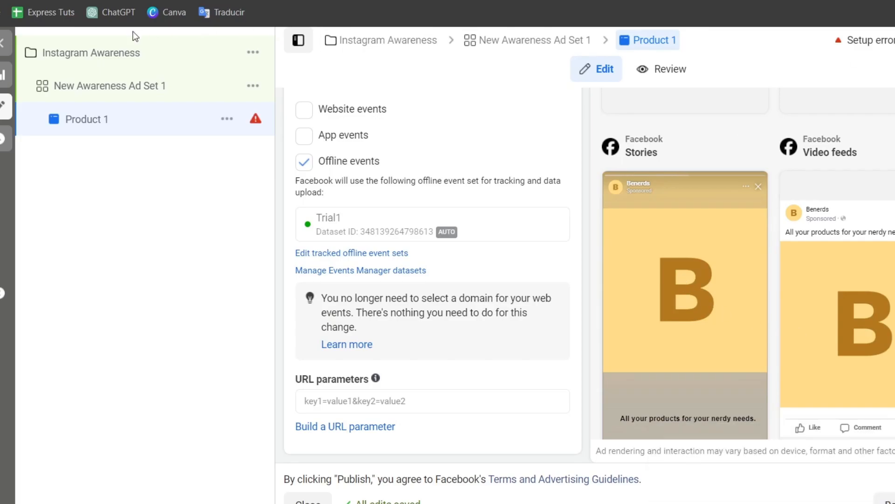
# Close the ad editor, view the Product 1 ad's performance charts, and return to the ads list.
pyautogui.click(2, 44)
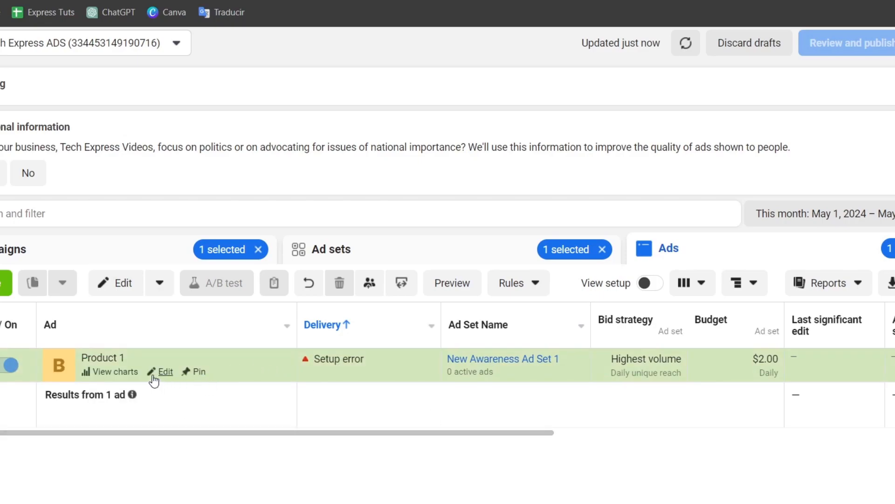
pyautogui.click(128, 372)
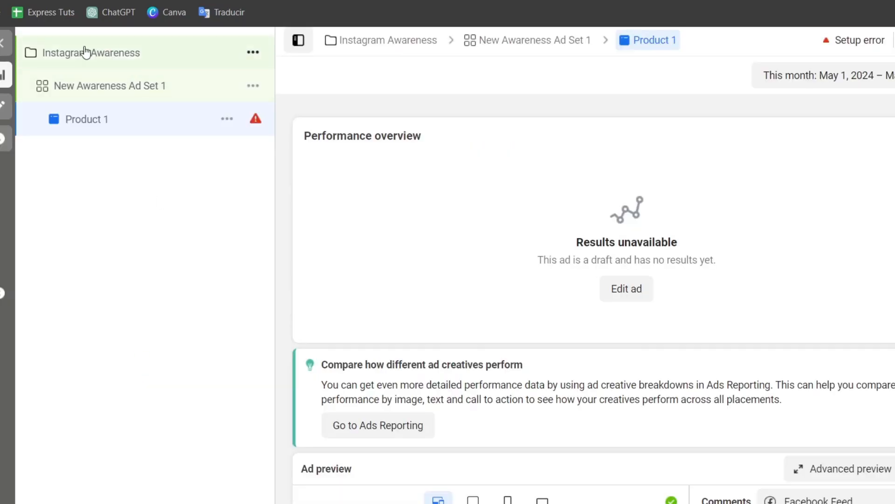
pyautogui.click(1, 43)
# Look through the performance columns of the Product 1 ad and of the campaigns list.
pyautogui.moveTo(480, 433); pyautogui.dragTo(639, 430)
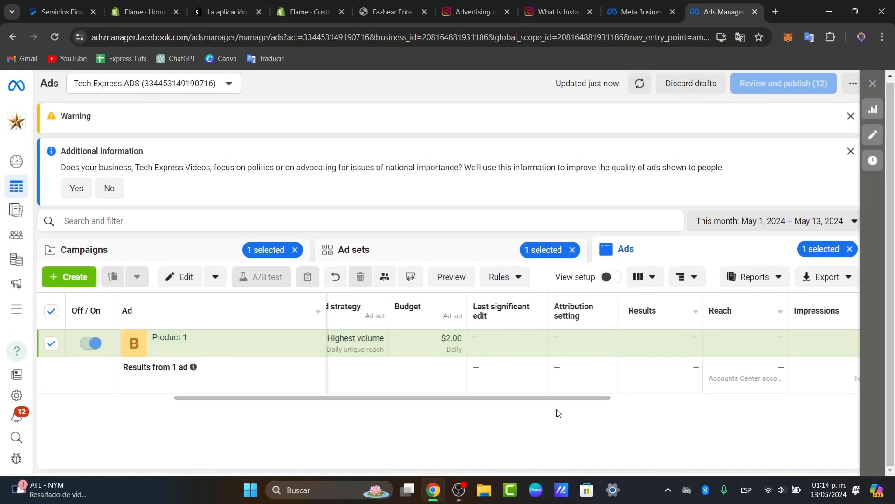
pyautogui.moveTo(577, 405); pyautogui.dragTo(772, 413)
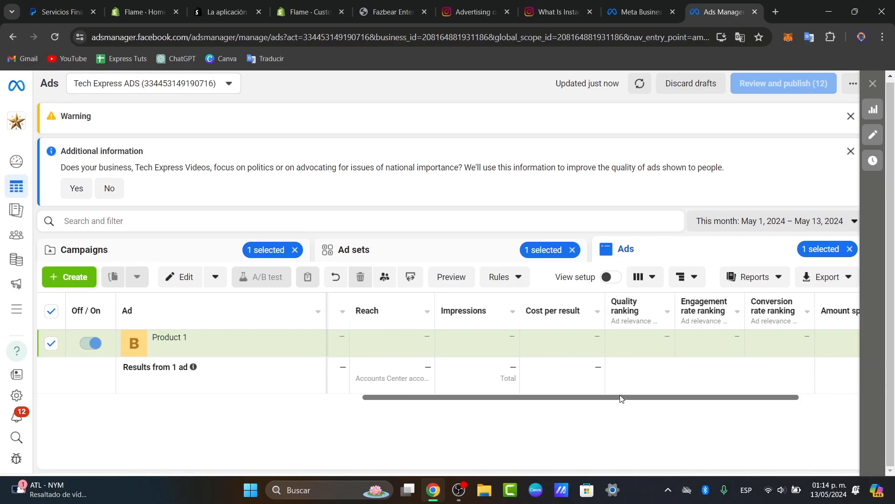
pyautogui.moveTo(622, 398); pyautogui.dragTo(701, 408)
pyautogui.click(181, 249)
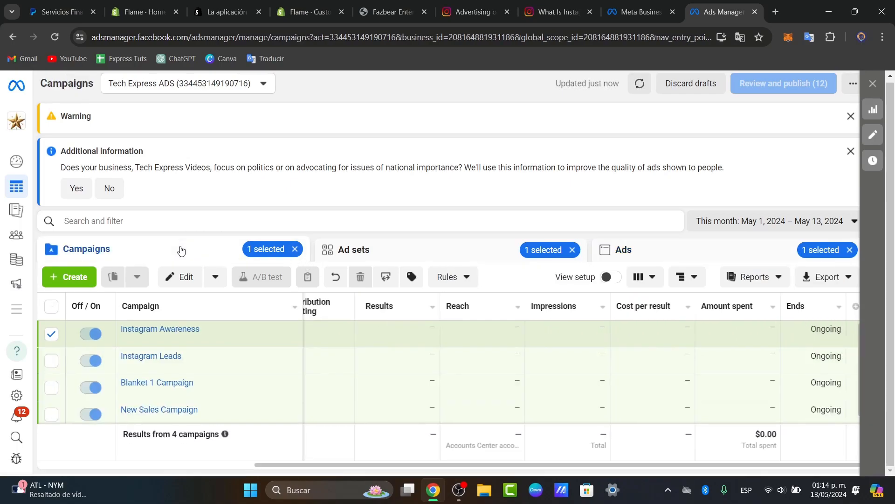
pyautogui.moveTo(418, 465); pyautogui.dragTo(190, 464)
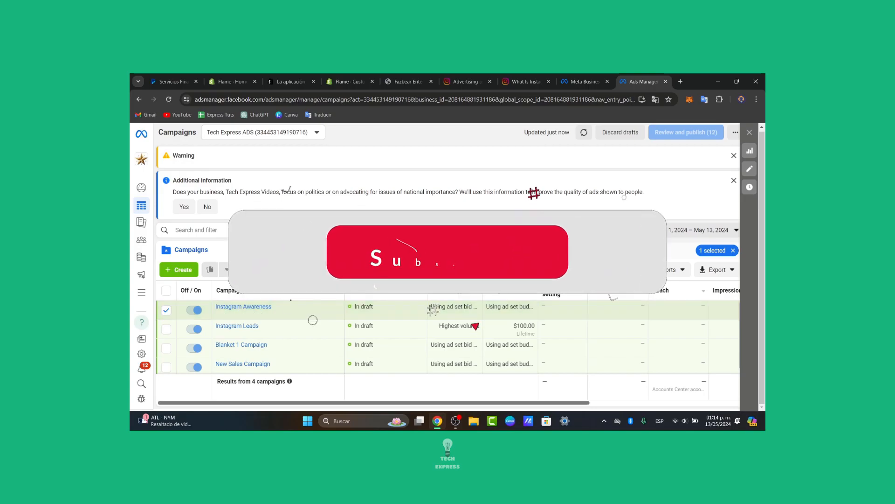
# Switch to the Instagram for Business advertising page and read through its section on tracking ad performance.
pyautogui.click(529, 82)
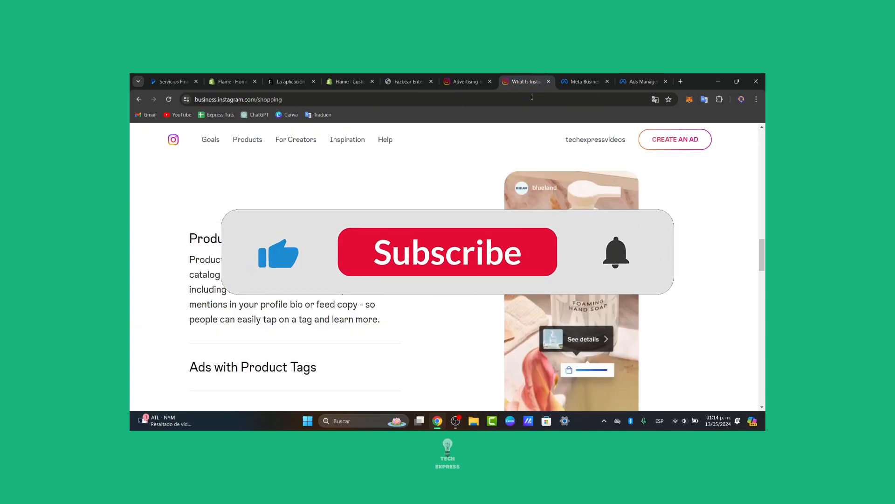
pyautogui.click(465, 82)
pyautogui.scroll(-3, 489, 200)
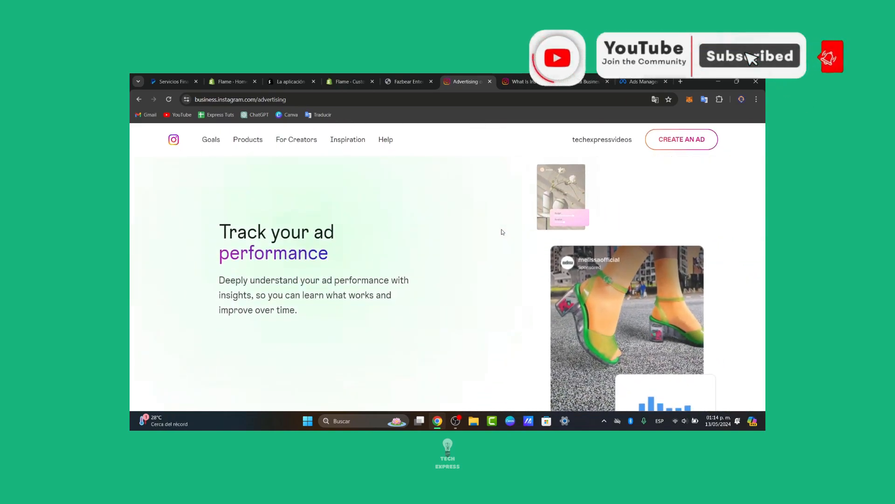
pyautogui.scroll(-3, 502, 231)
pyautogui.scroll(5, 502, 232)
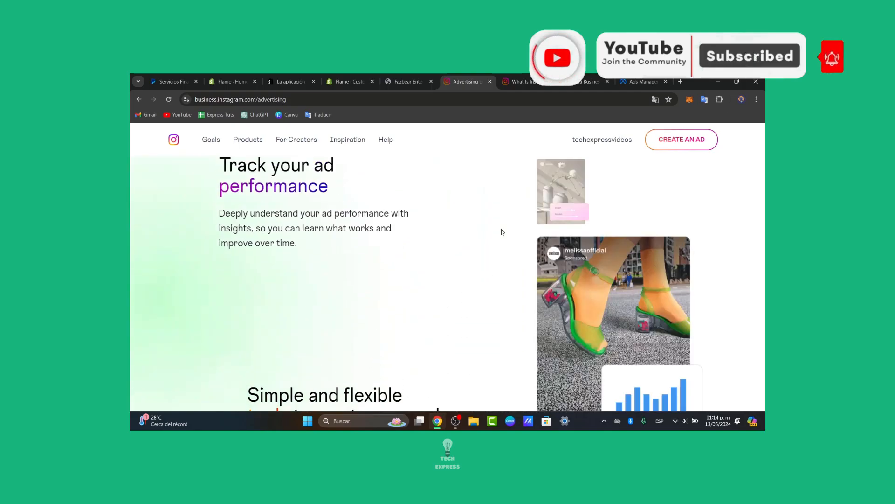